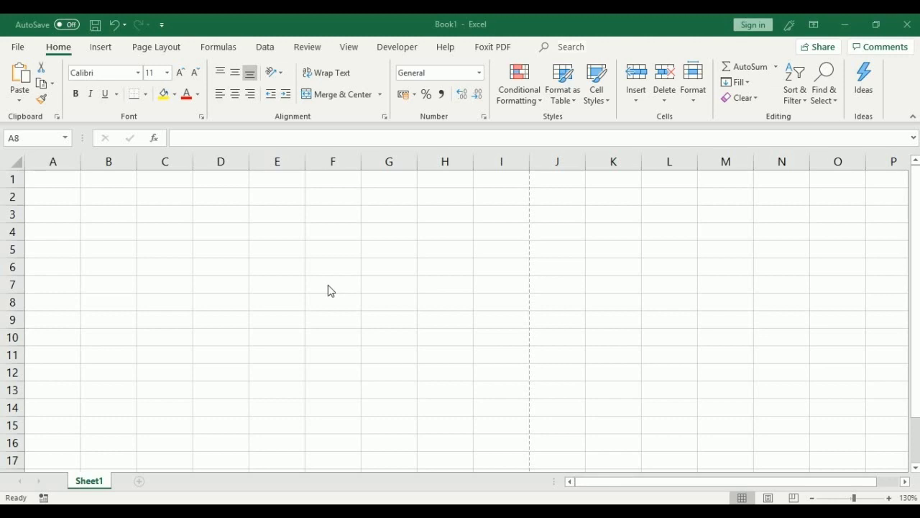
Select the worksheet columns from A through F one after another to see how columns are lettered.
click(60, 157)
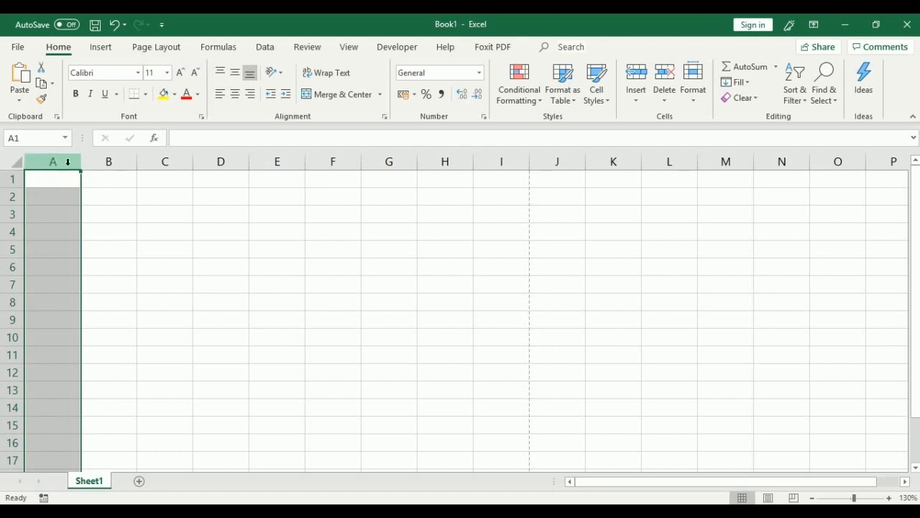
click(107, 159)
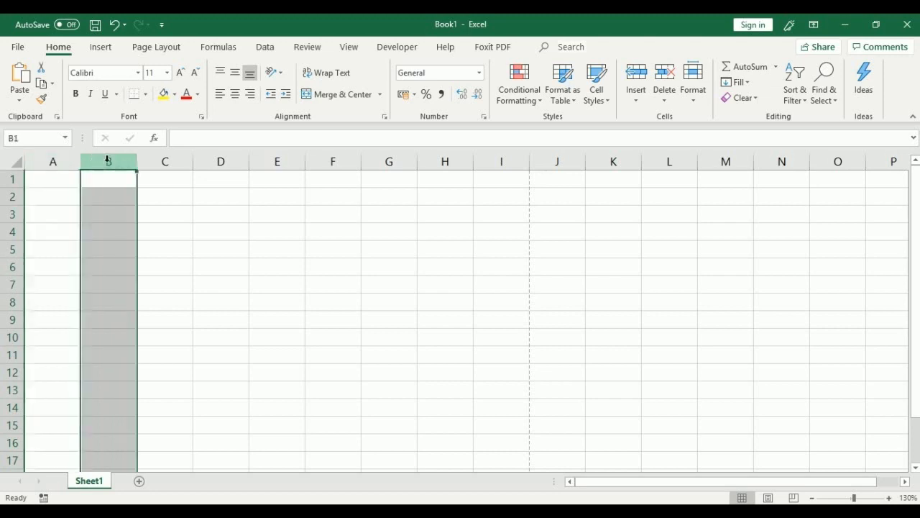
click(161, 161)
click(211, 164)
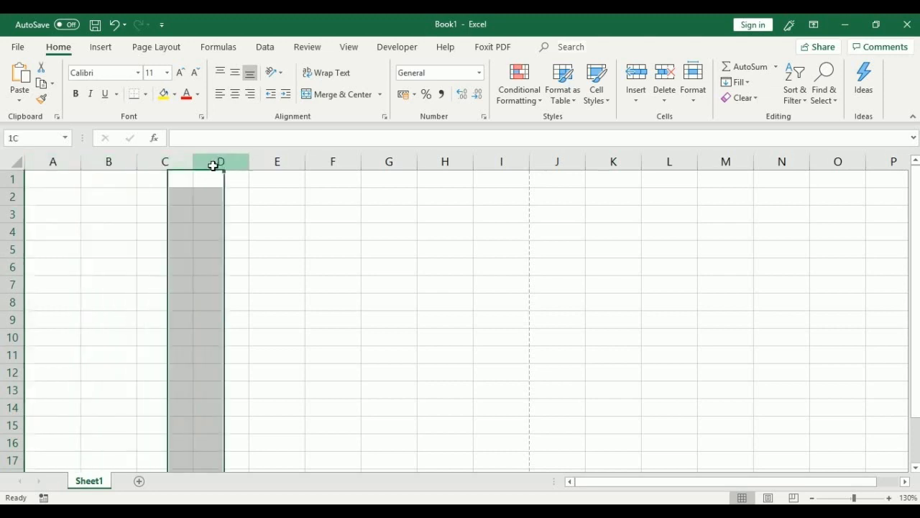
click(288, 159)
click(327, 157)
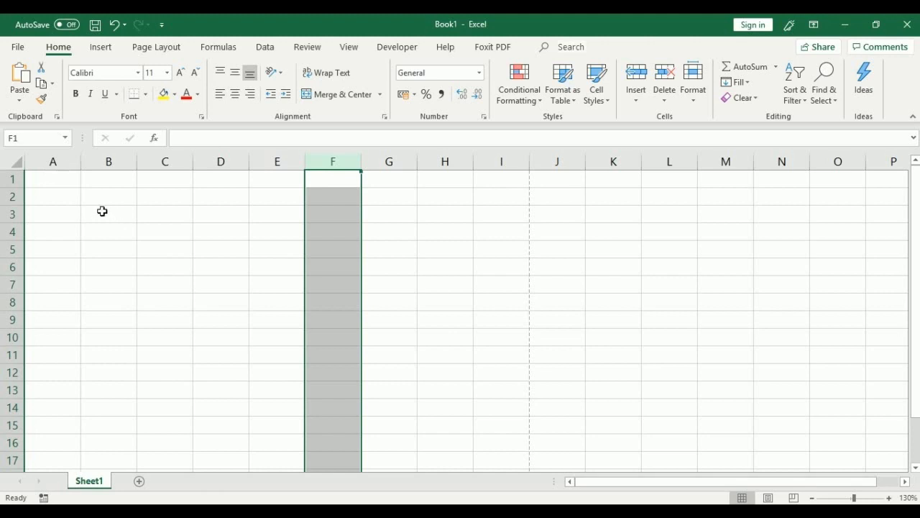
Select the worksheet rows from 1 through 5 one after another to see how rows are numbered.
click(8, 179)
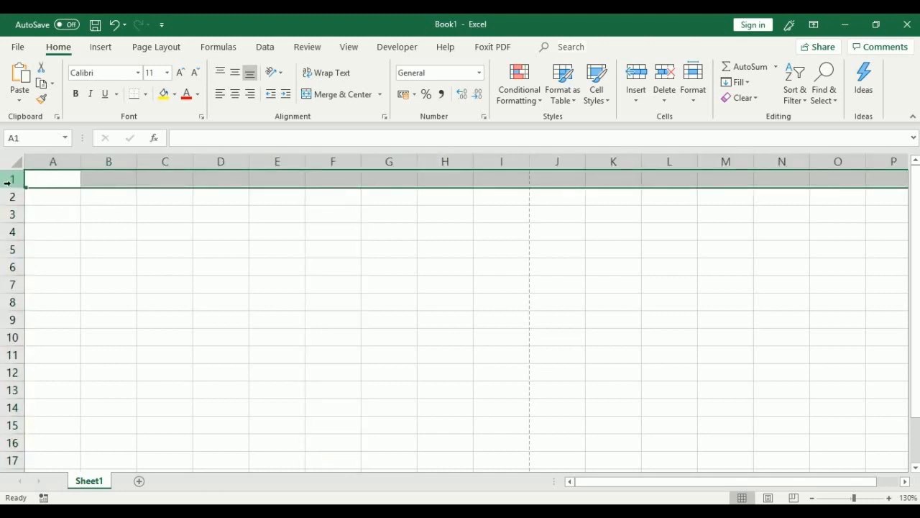
click(9, 196)
click(8, 214)
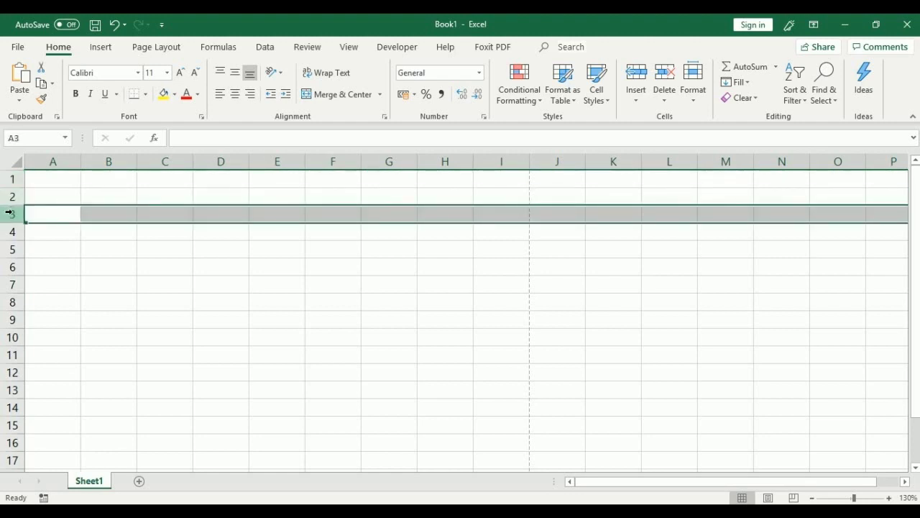
click(10, 231)
click(10, 248)
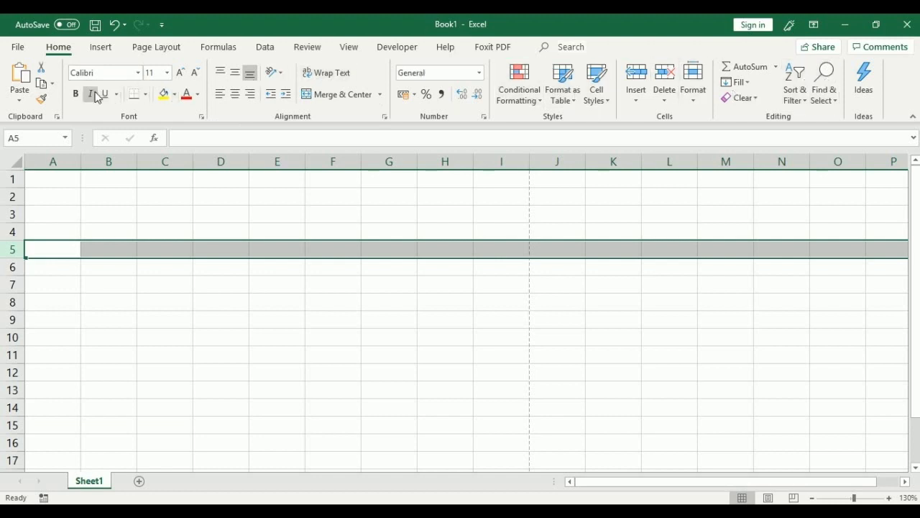
Select cell B4, collapse the ribbon and expand it again.
click(123, 226)
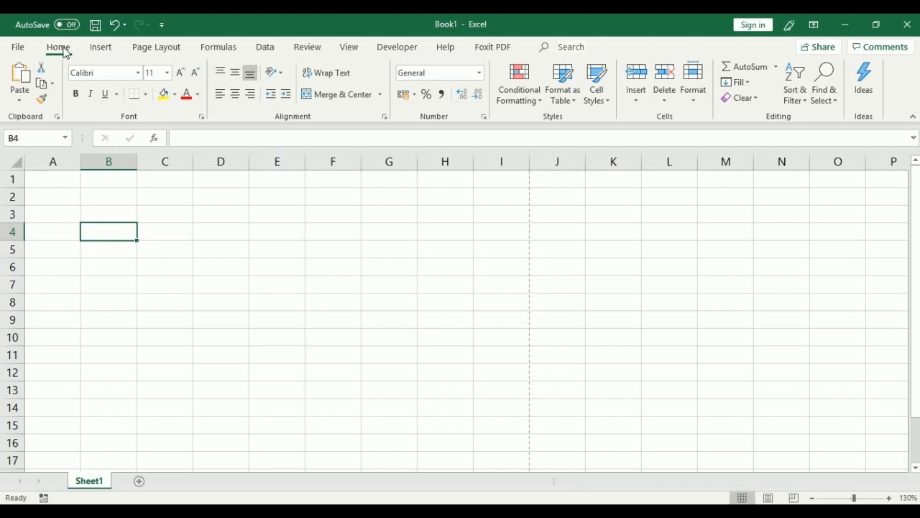
double_click(64, 50)
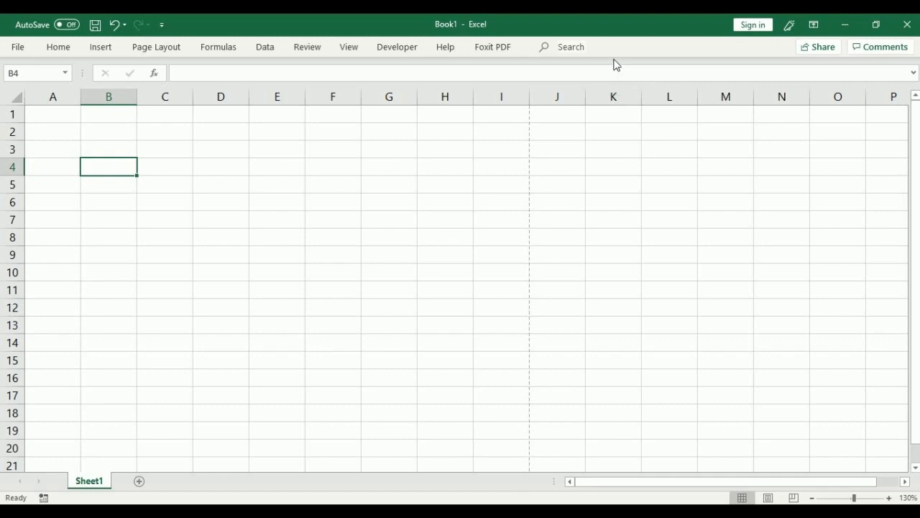
double_click(59, 48)
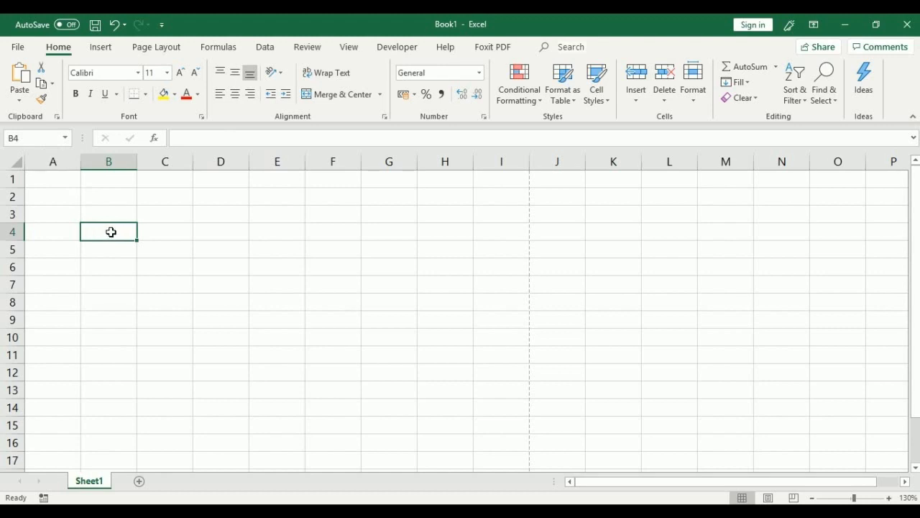
Enter the sample text ffghjkjhjk in cell C2 and erase it again.
click(100, 193)
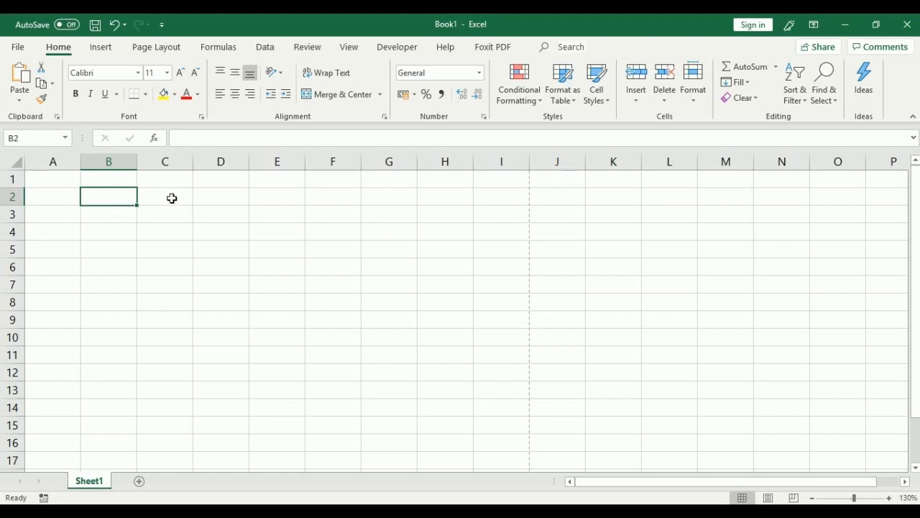
click(166, 194)
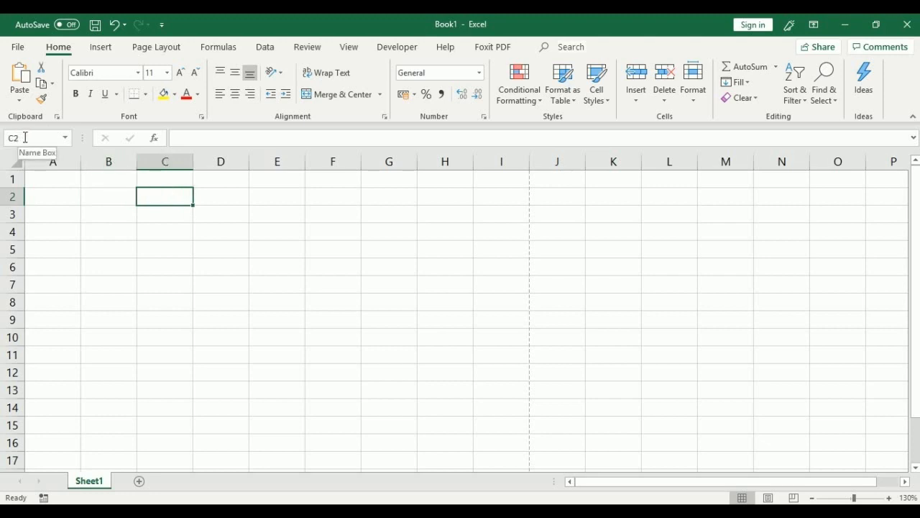
click(206, 132)
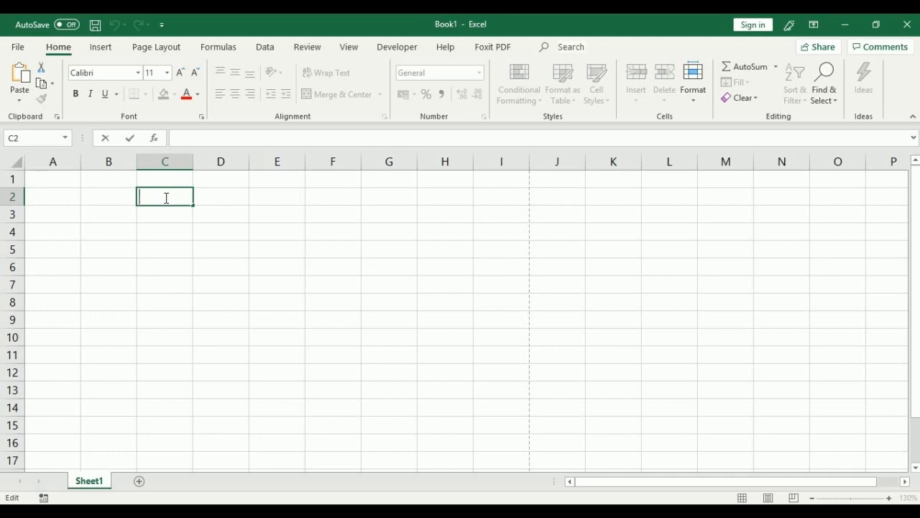
text(ffghjkjhjk)
key(BackSpace)
key(BackSpace)
key(BackSpace)
key(BackSpace)
key(BackSpace)
key(BackSpace)
key(BackSpace)
key(BackSpace)
key(BackSpace)
key(BackSpace)
Add the Spelling command to the Quick Access Toolbar.
click(163, 30)
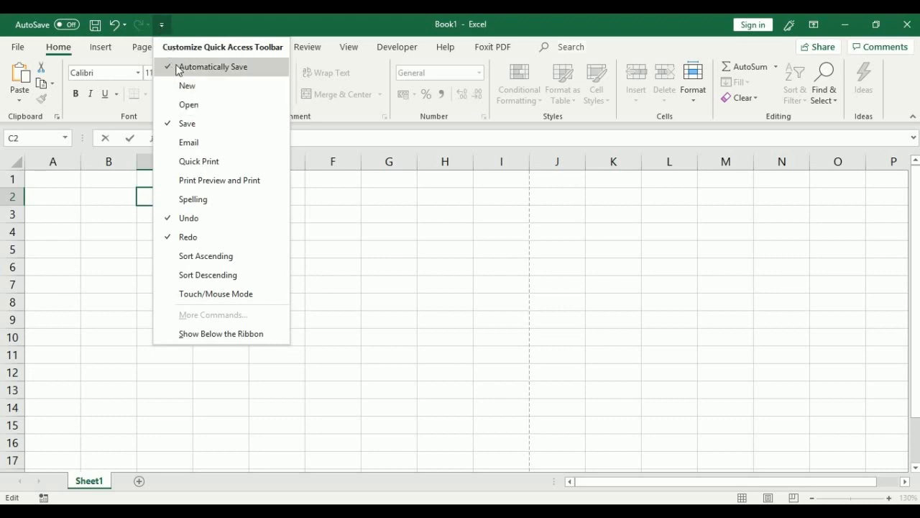
click(170, 204)
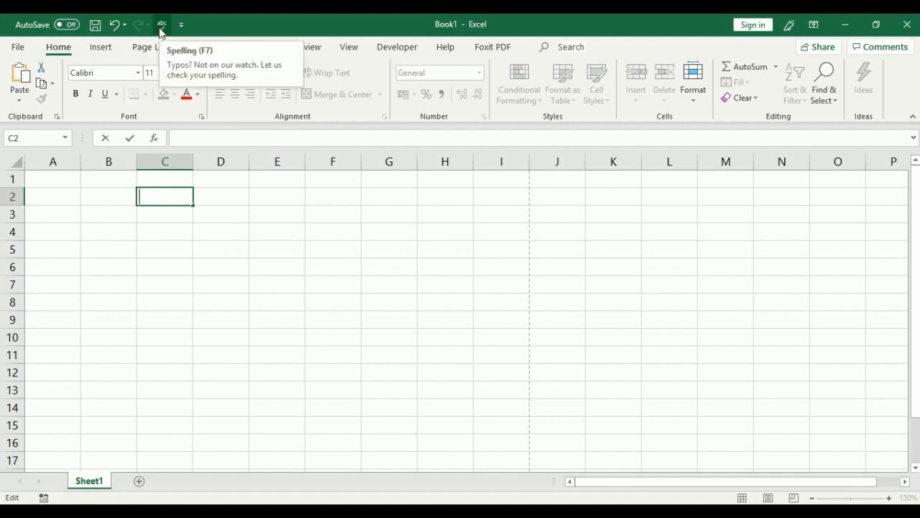
Add the Quick Print command to the Quick Access Toolbar and remove it again.
click(181, 26)
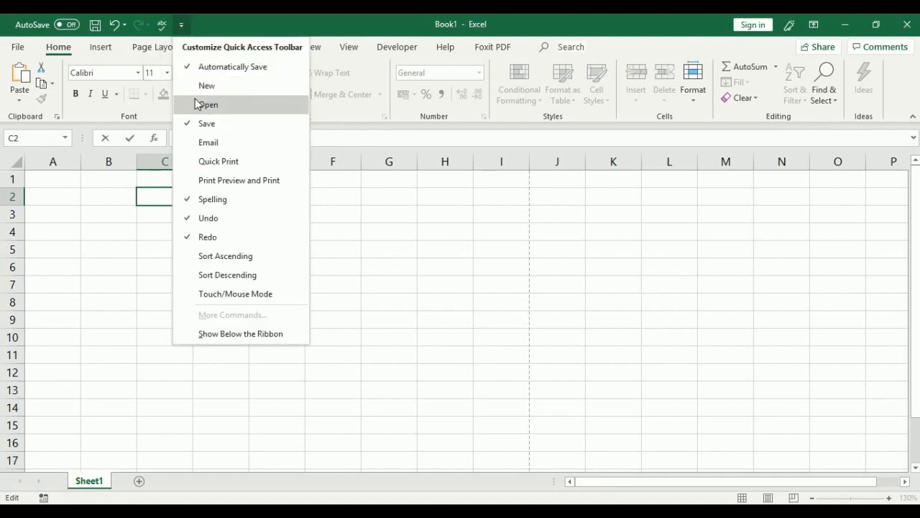
click(194, 166)
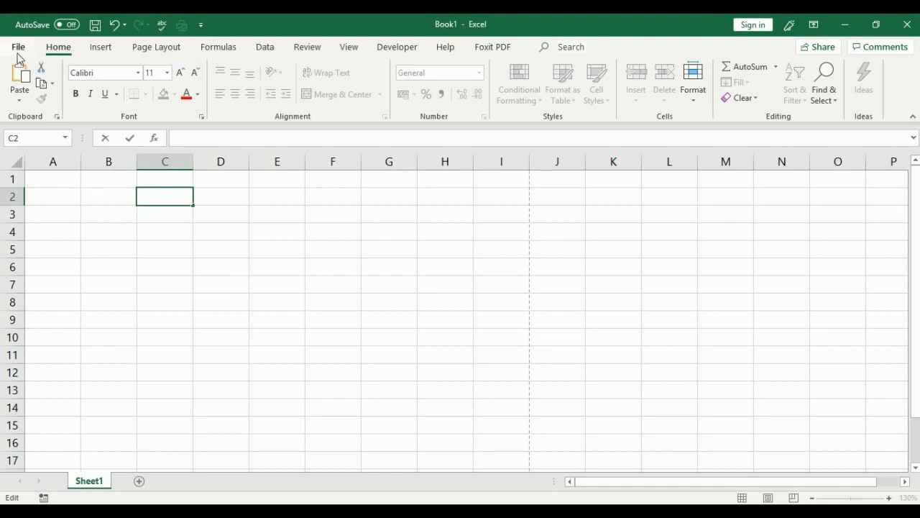
click(200, 25)
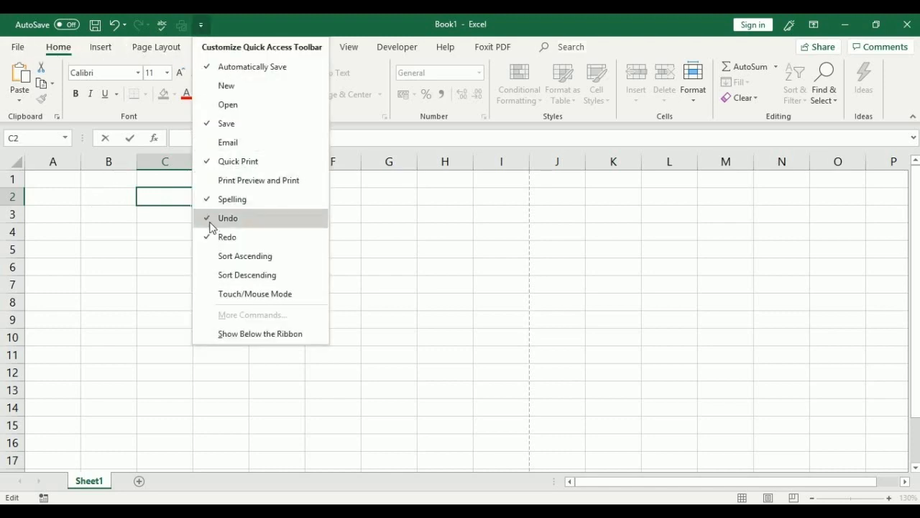
click(216, 160)
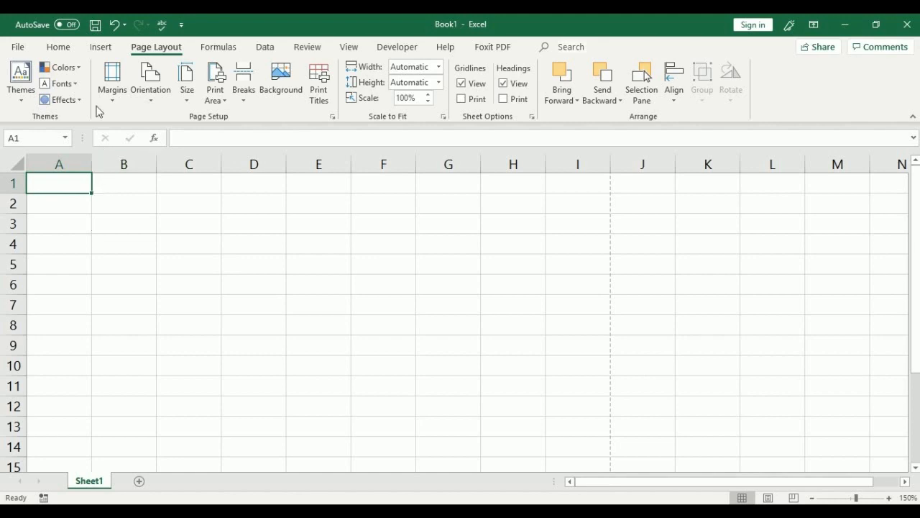
Look over the ribbon commands for inserting objects, page layout and formulas.
click(89, 50)
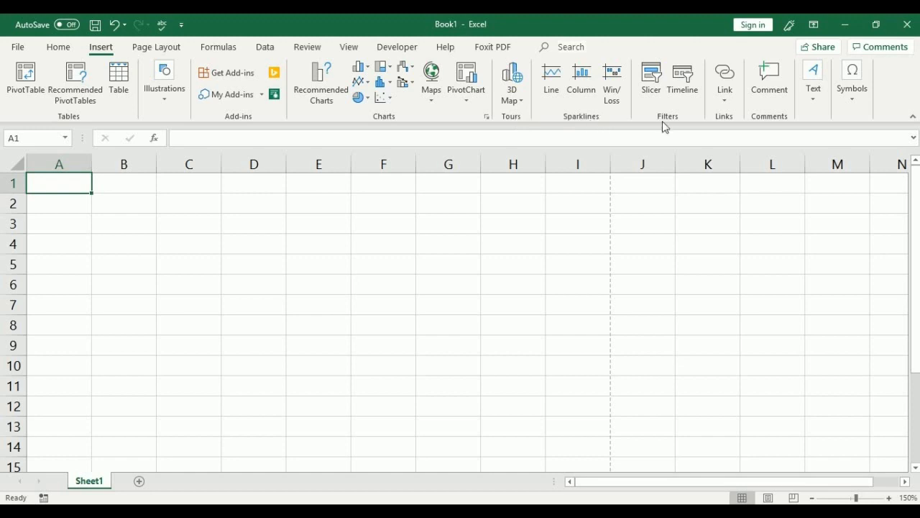
click(155, 49)
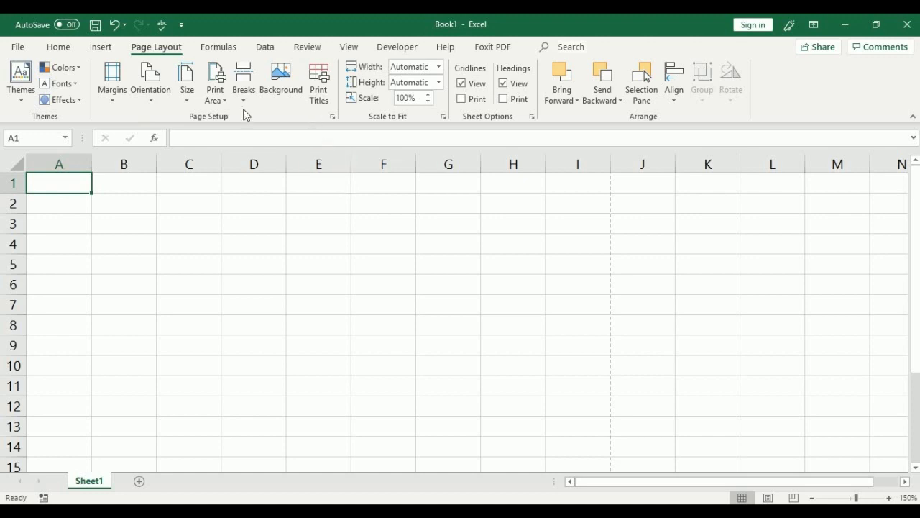
click(220, 47)
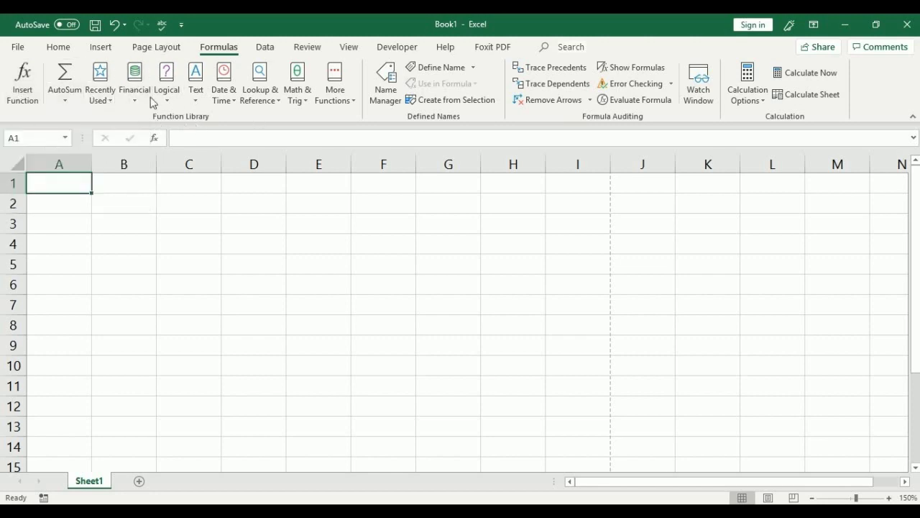
Look over the Data commands, including the database sources offered by Get Data, without importing anything.
click(265, 48)
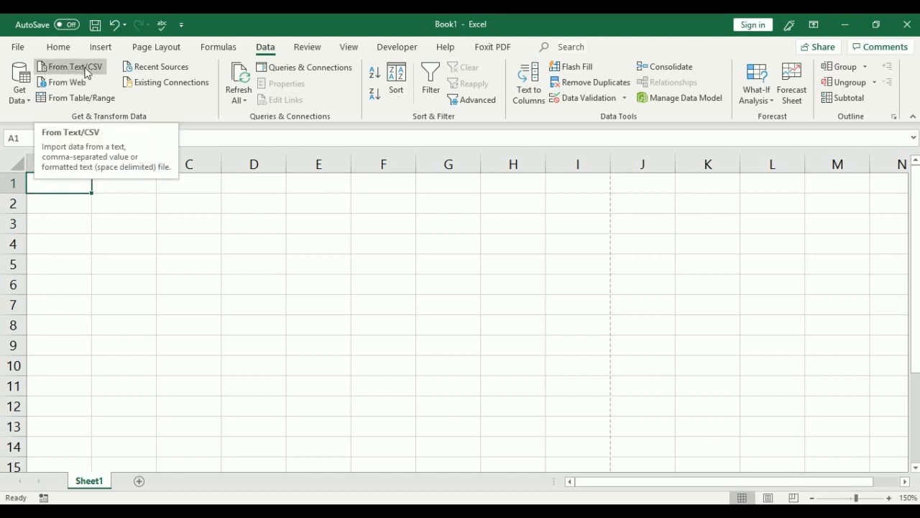
click(29, 106)
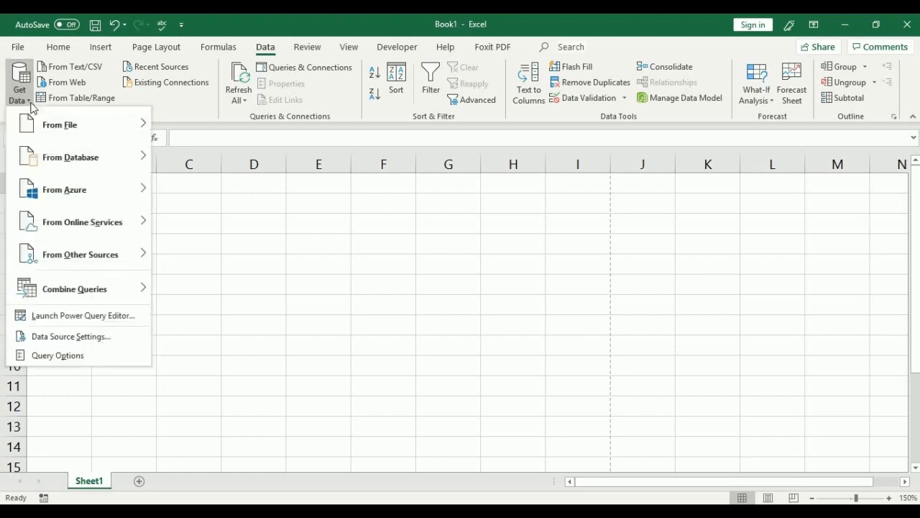
mouse_move(147, 151)
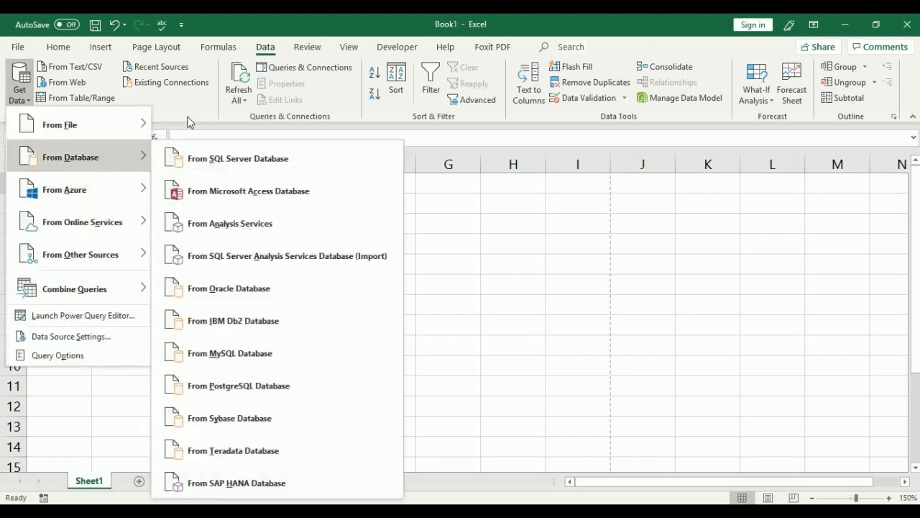
click(485, 133)
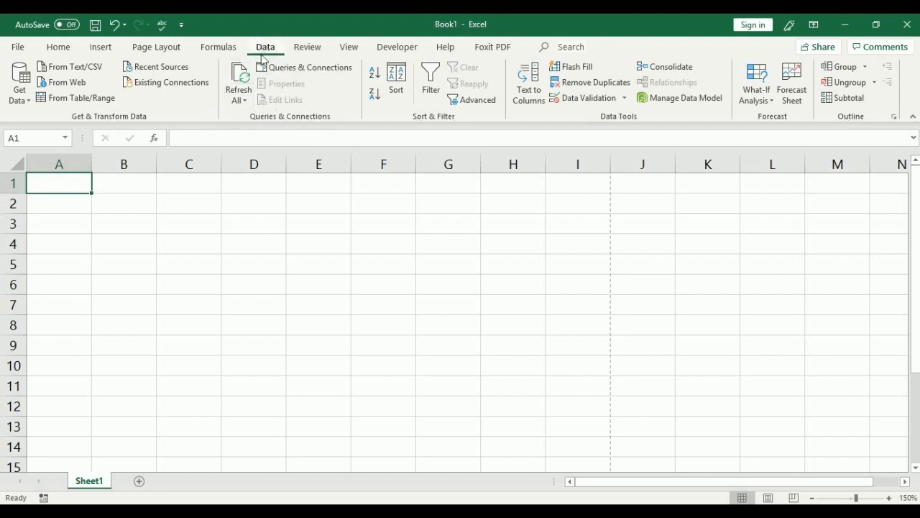
Look over the Review commands, including Protect Workbook, and return to the Home commands.
click(311, 48)
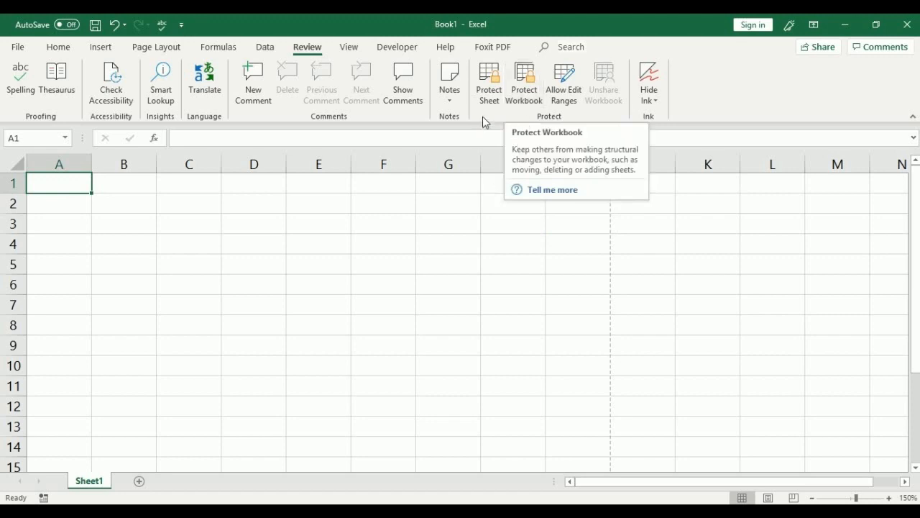
click(523, 106)
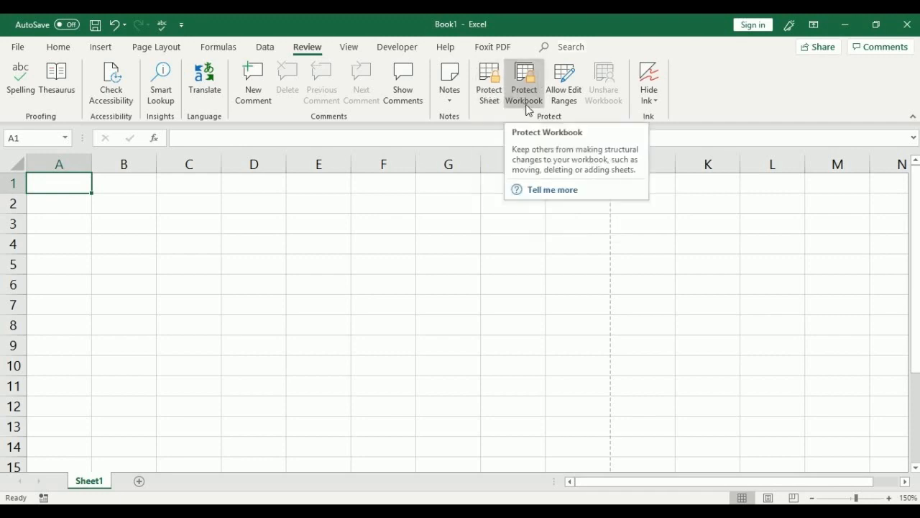
click(58, 47)
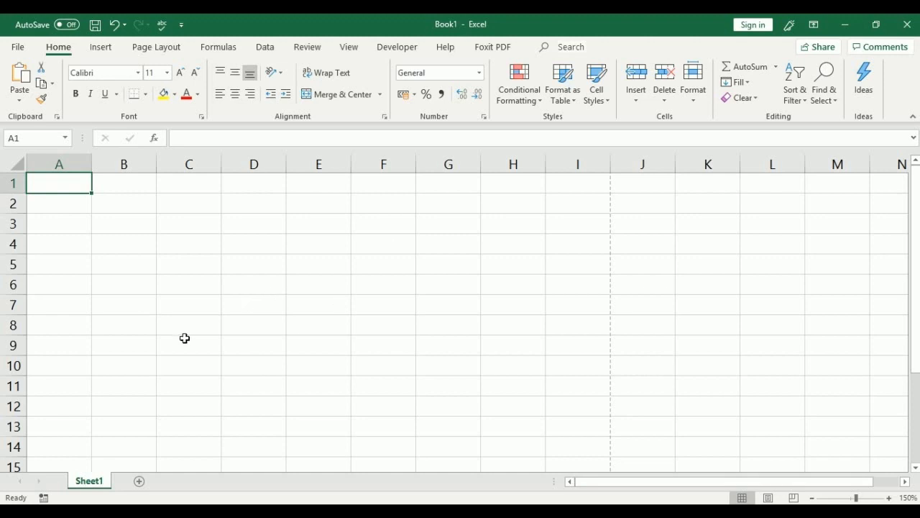
Add a new worksheet after Sheet1 and delete it again.
click(141, 482)
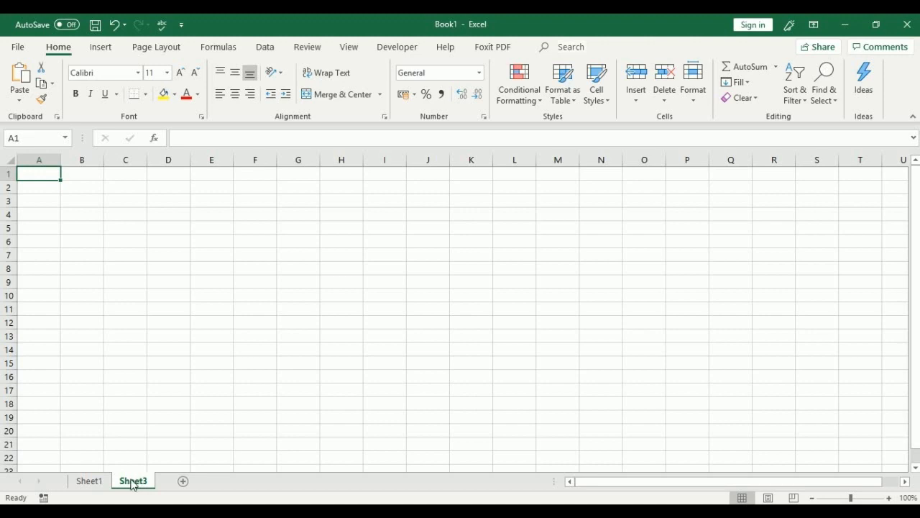
right_click(138, 484)
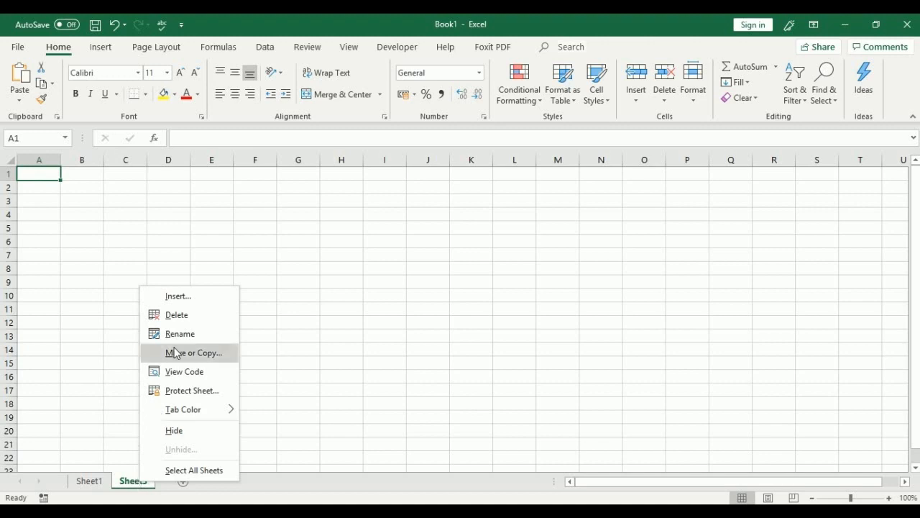
click(174, 316)
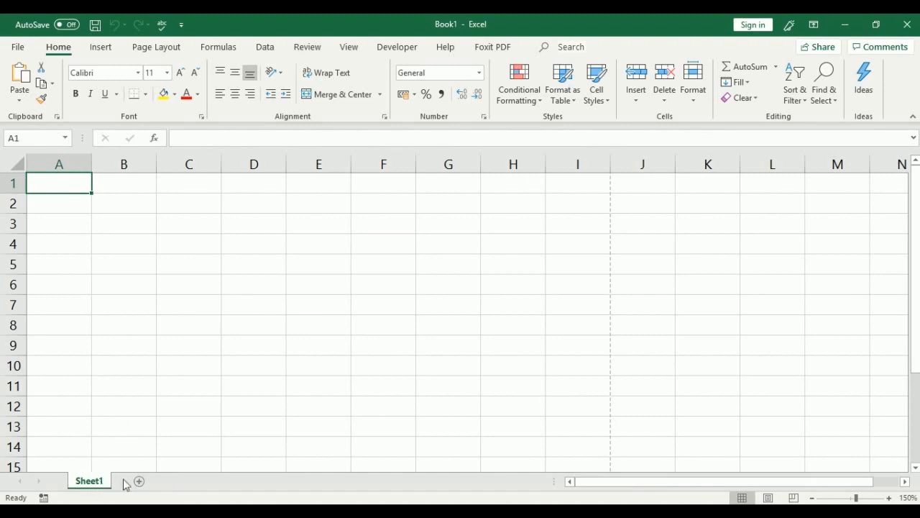
Open Sheet1's name for editing and leave it without entering a new name.
right_click(101, 487)
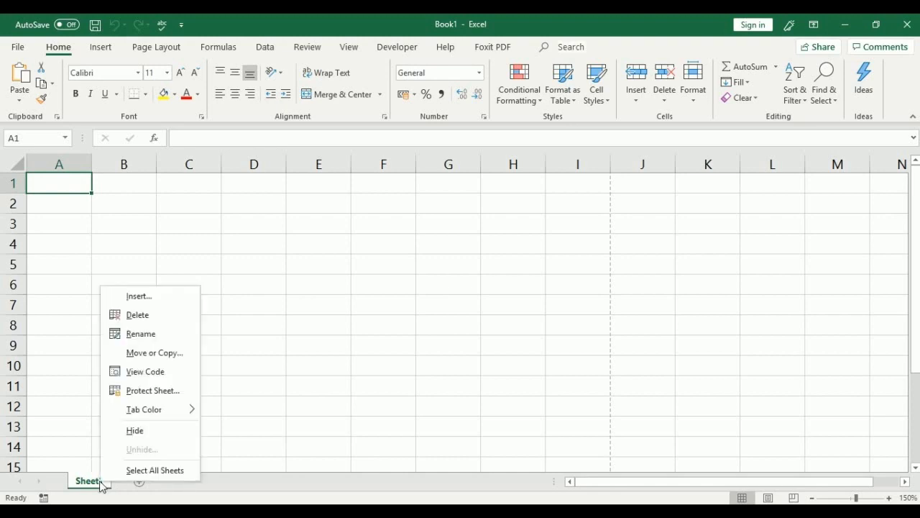
click(163, 338)
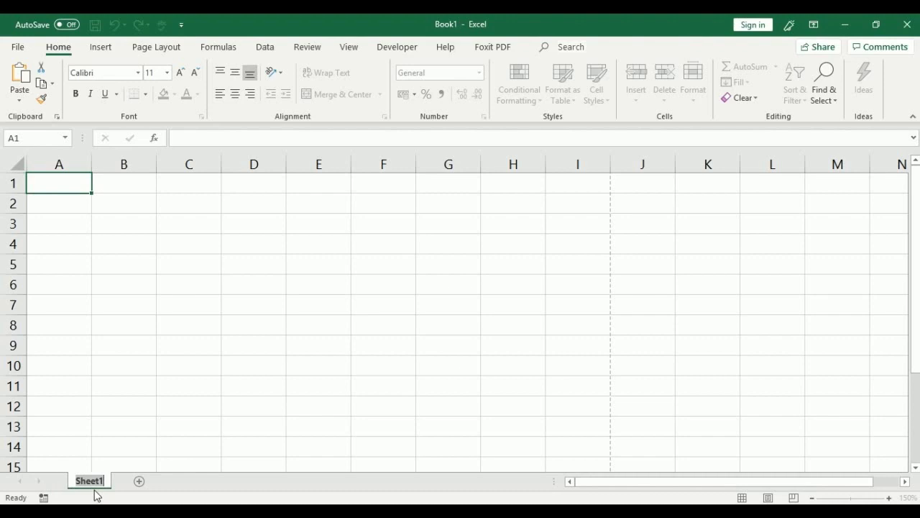
click(156, 483)
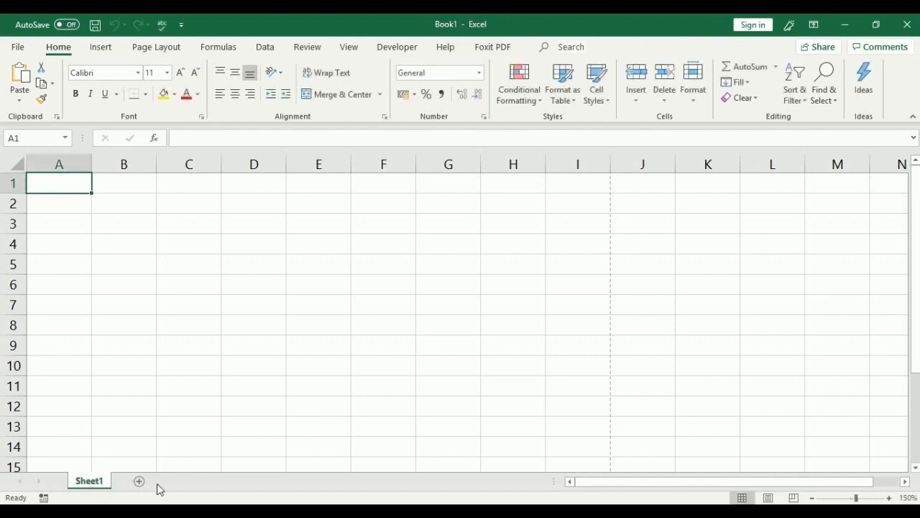
Rename the Sheet1 worksheet as January.
double_click(91, 482)
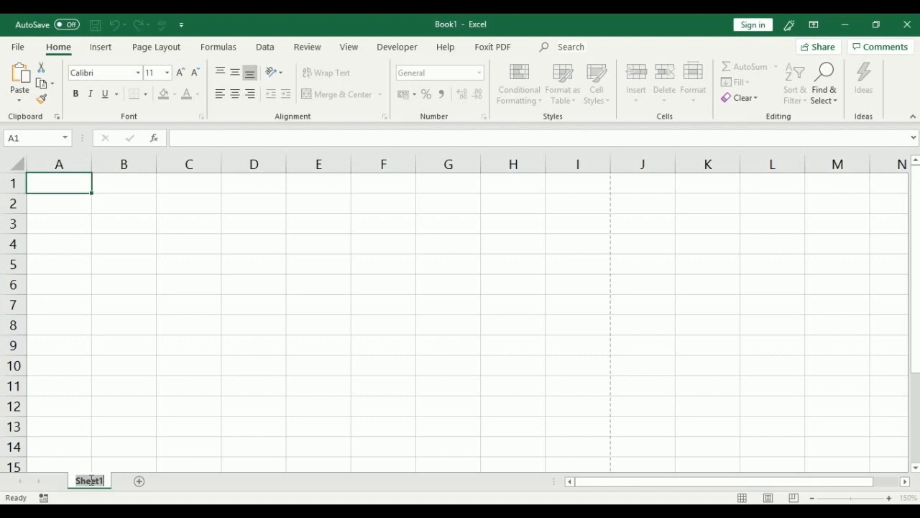
text(Jan)
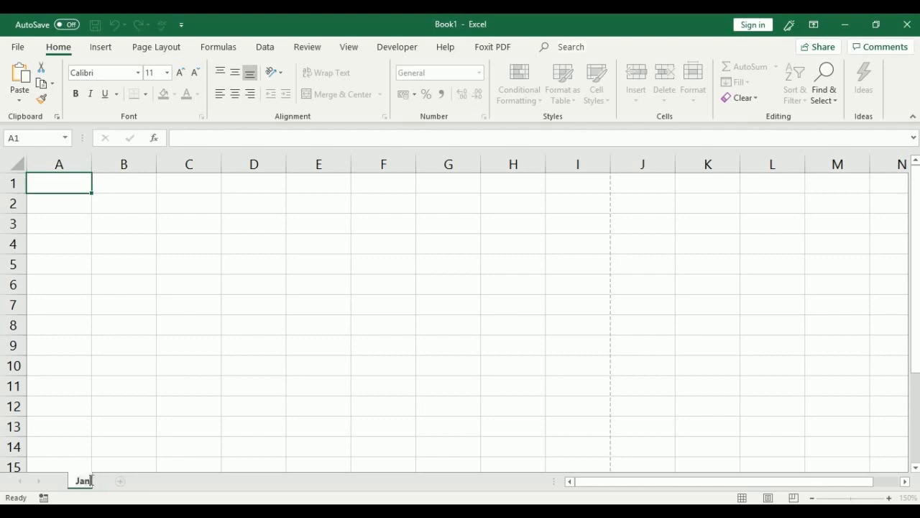
text(uary)
key(Return)
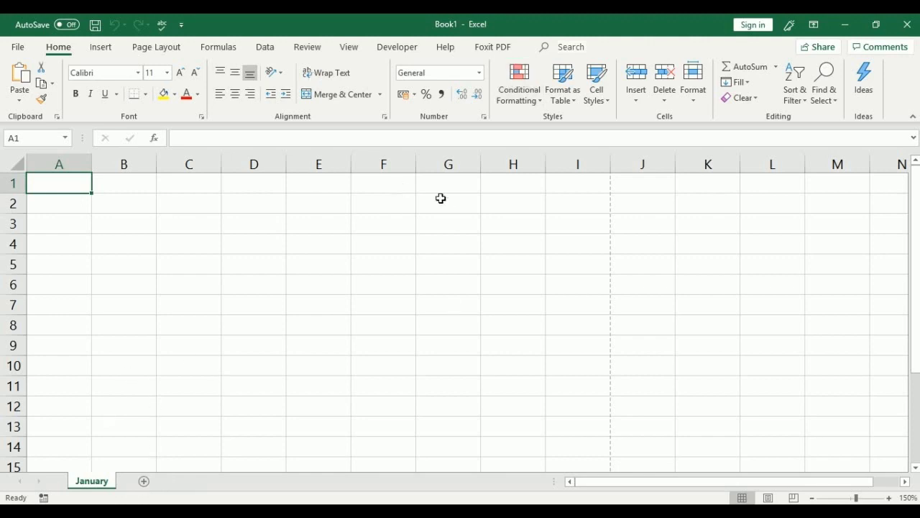
Add a new worksheet after January and name it Feb.
click(144, 483)
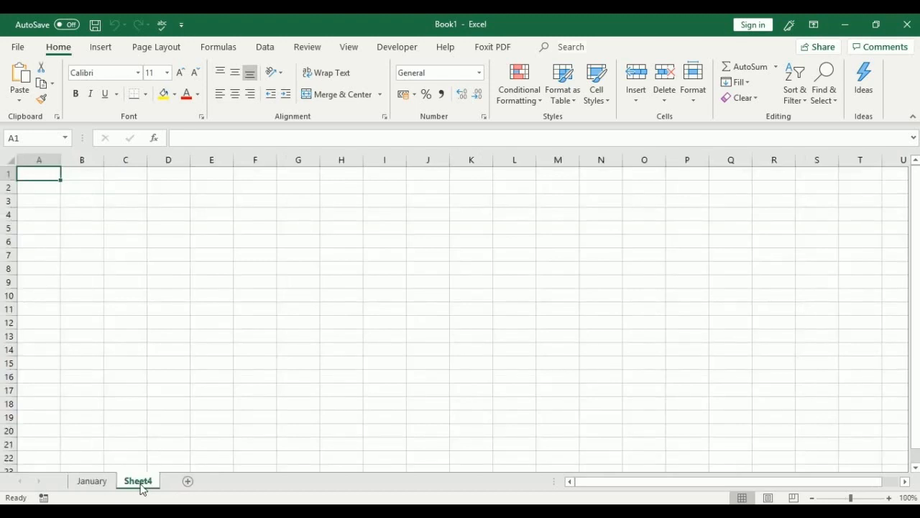
double_click(145, 482)
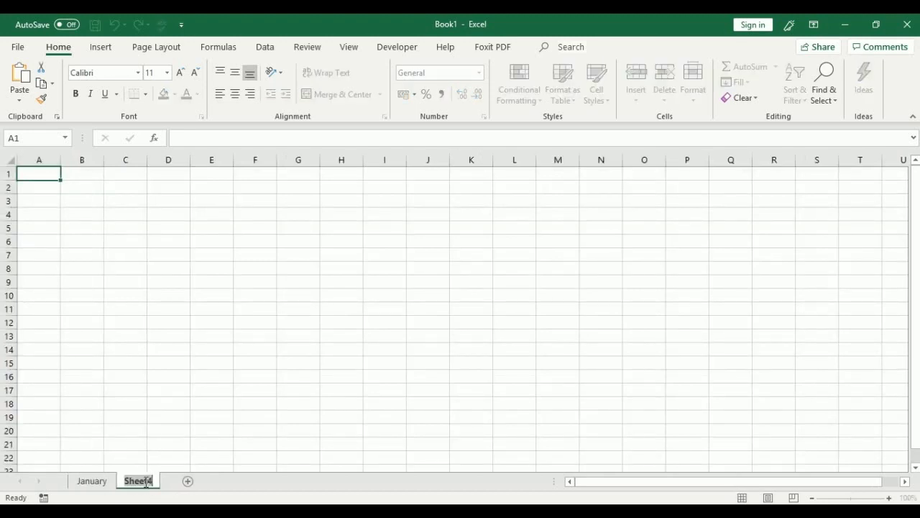
text(Feb)
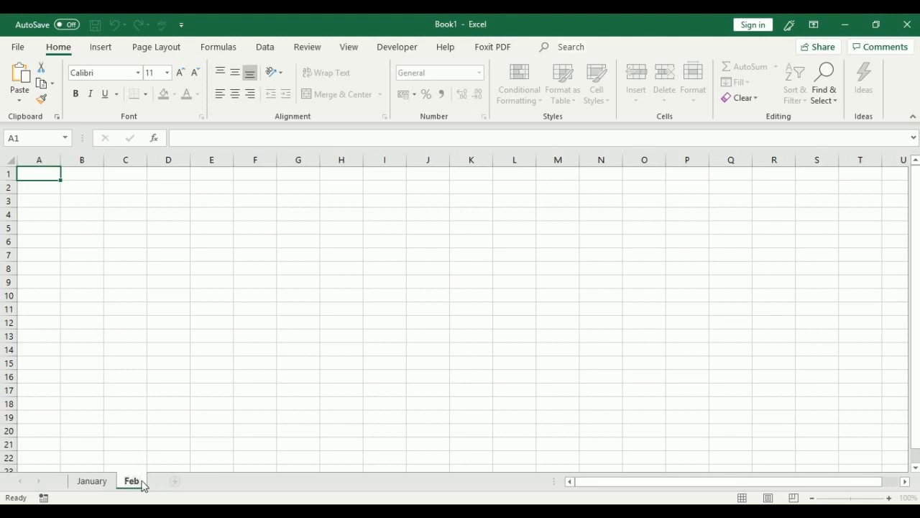
key(Return)
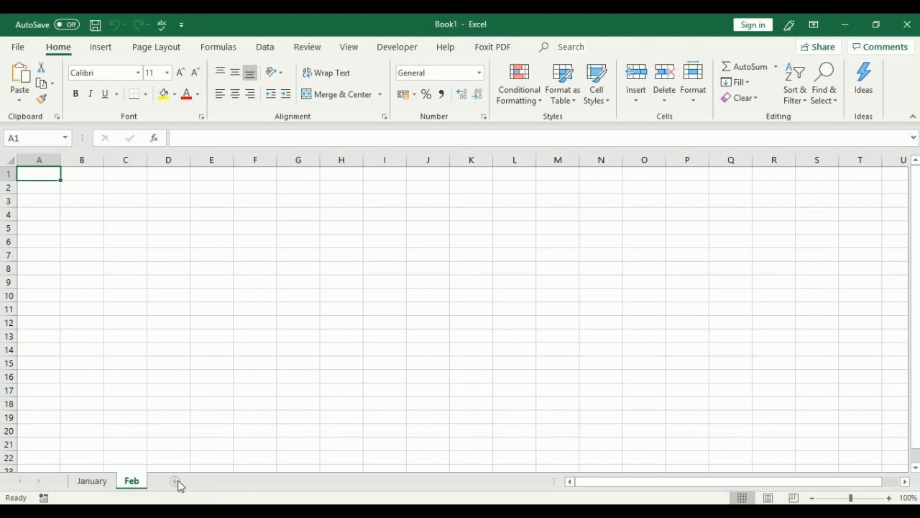
Add a third worksheet after Feb and name it Mar.
click(177, 481)
double_click(181, 481)
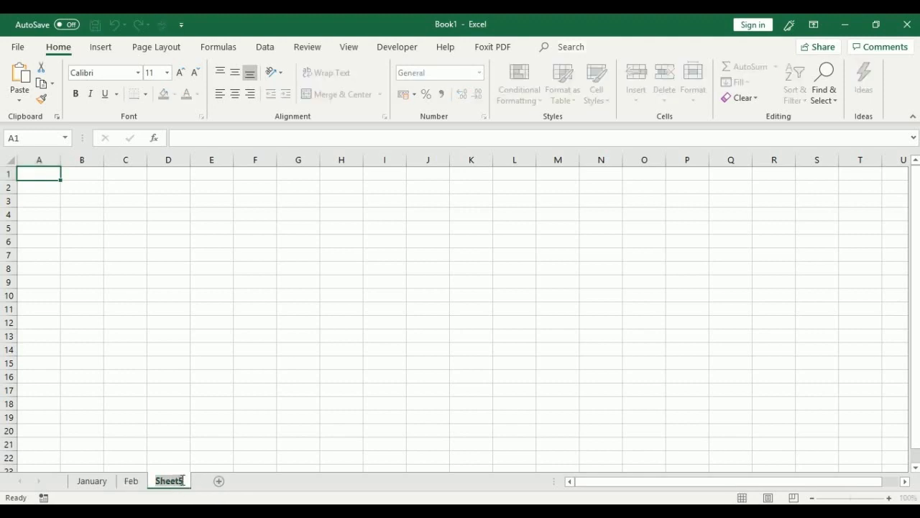
text(M)
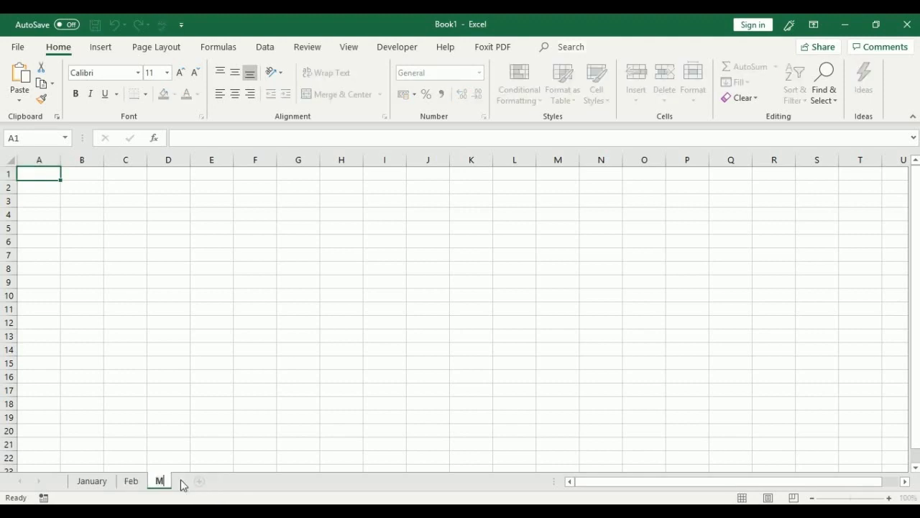
text(arch)
key(BackSpace)
key(BackSpace)
key(Return)
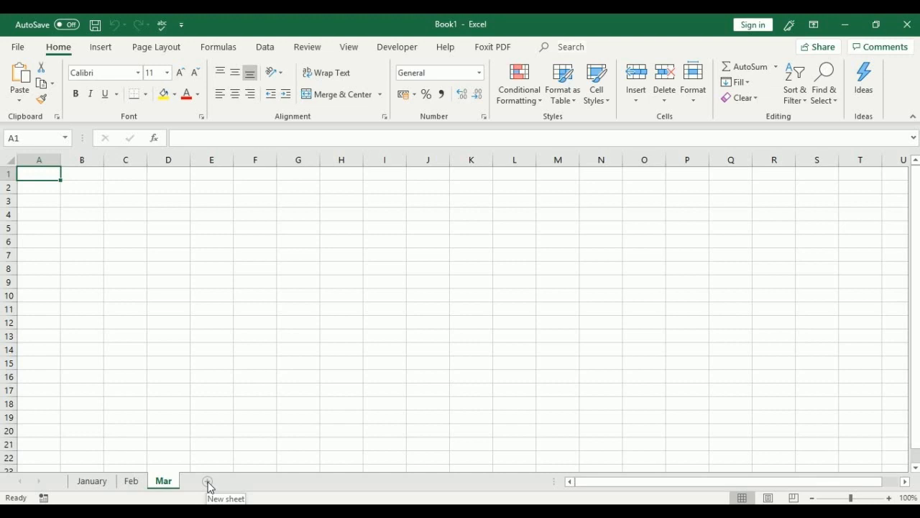
Delete the Mar worksheet from the workbook.
right_click(167, 481)
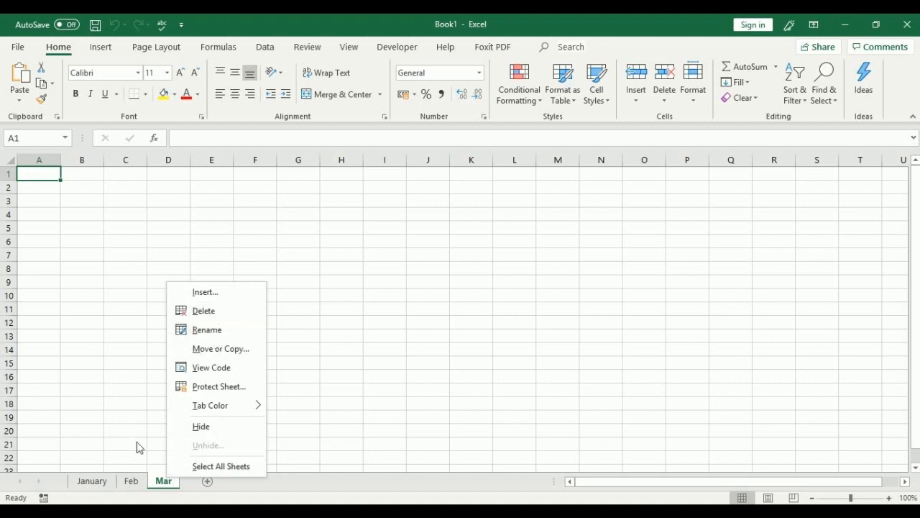
right_click(157, 482)
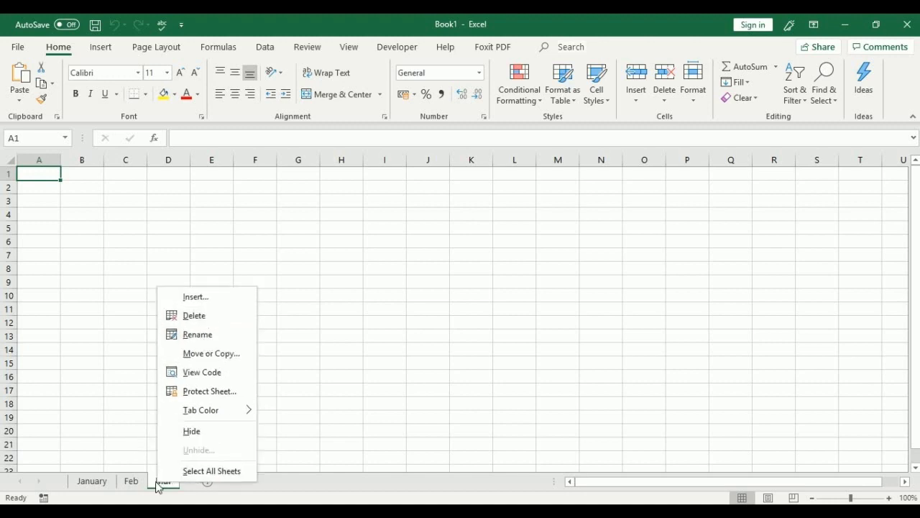
click(200, 316)
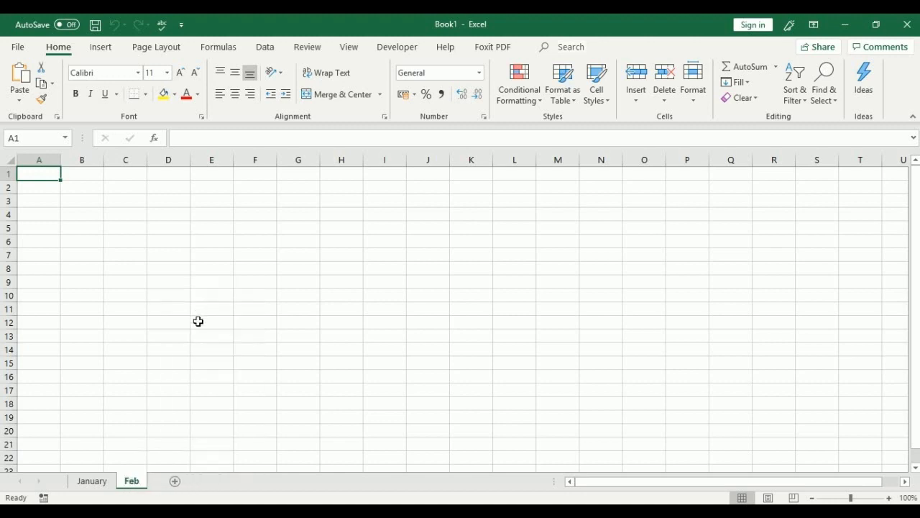
Insert another worksheet after Feb and rename it Mar.
click(176, 482)
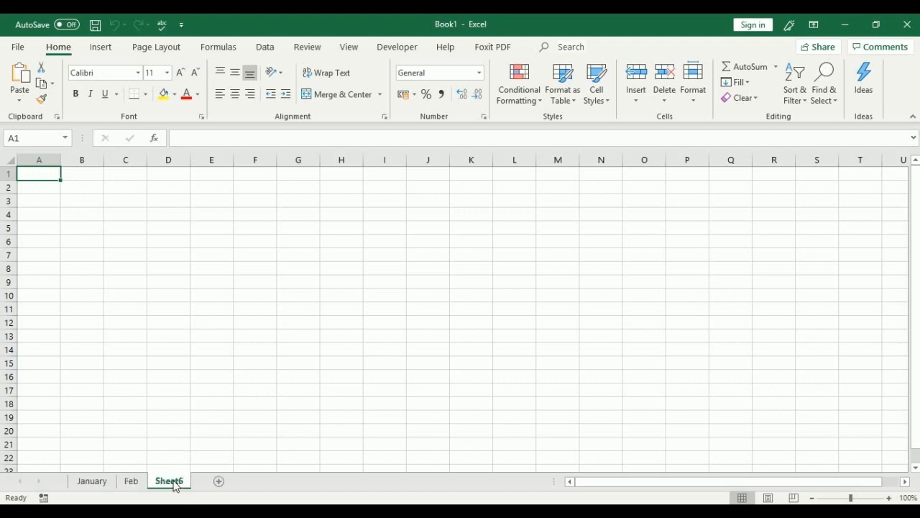
double_click(174, 481)
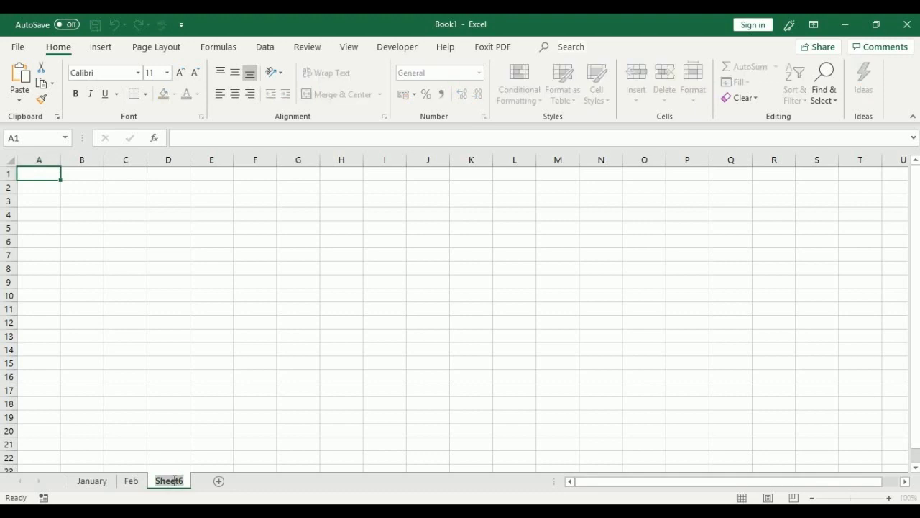
text(Mar)
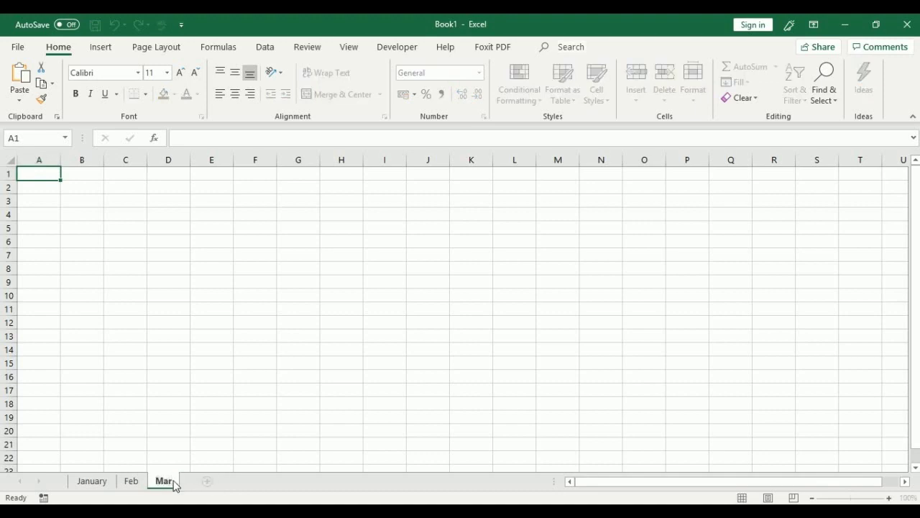
click(237, 484)
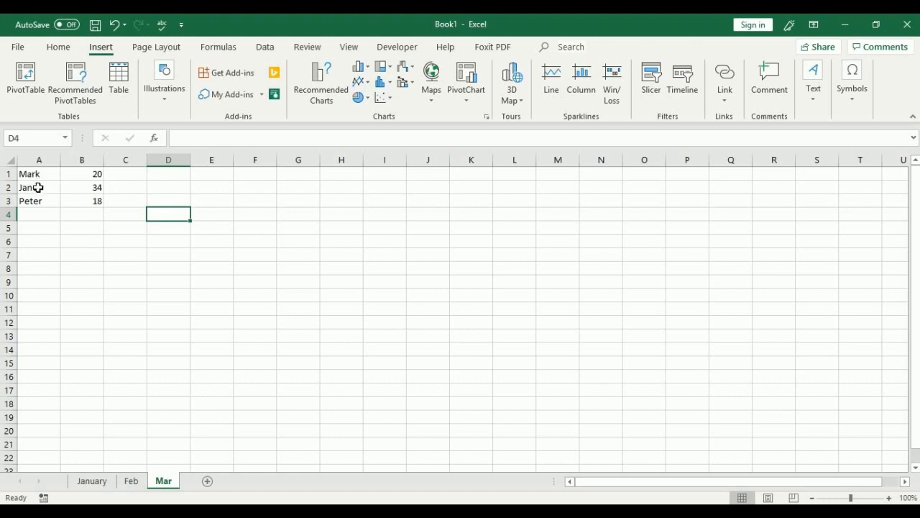
Select the numbers in B1:B3 and examine the status bar's calculation and display options without changing any.
click(79, 178)
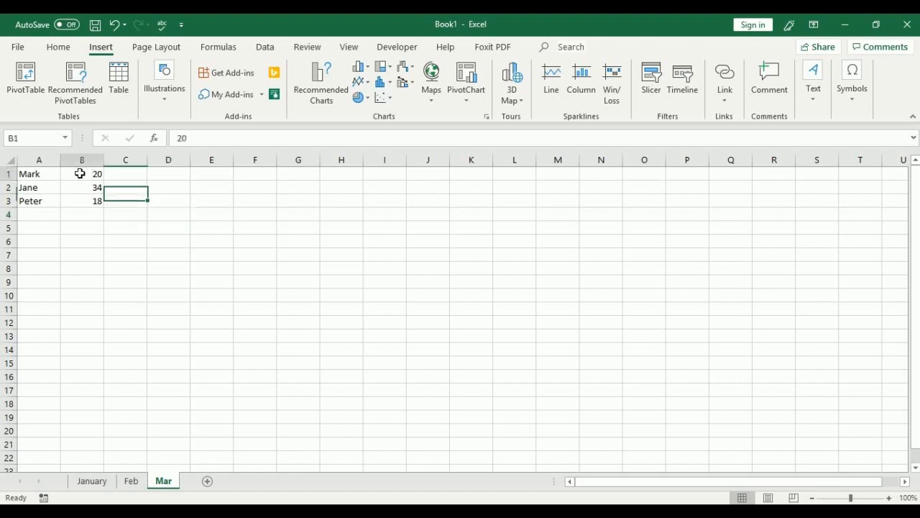
drag(79, 177, 80, 198)
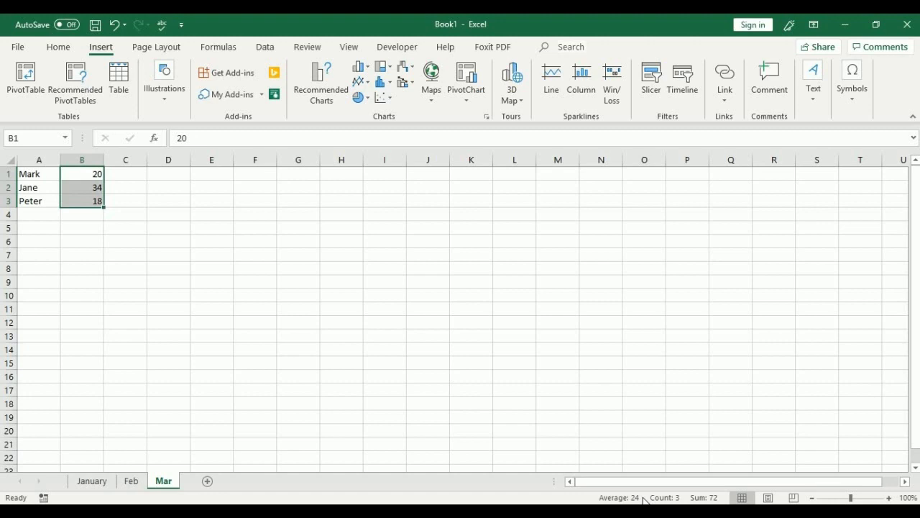
right_click(586, 500)
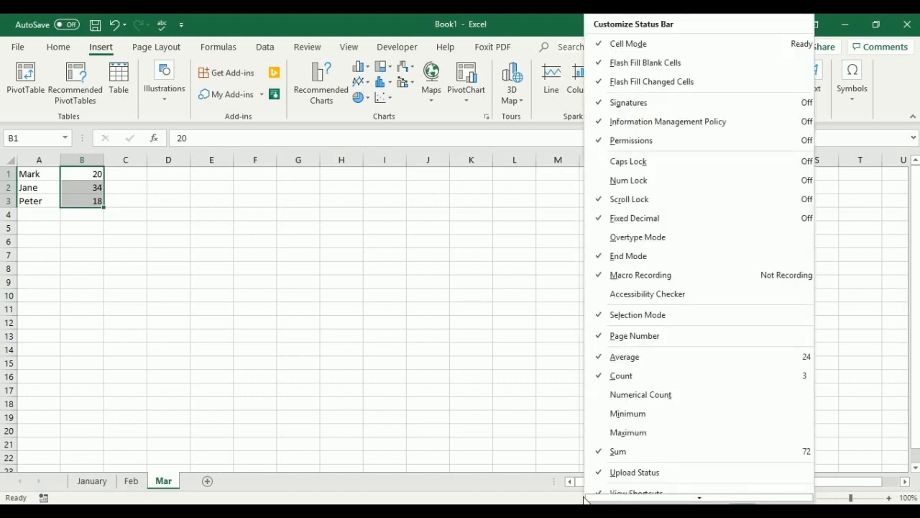
scroll(725, 412, down, 1)
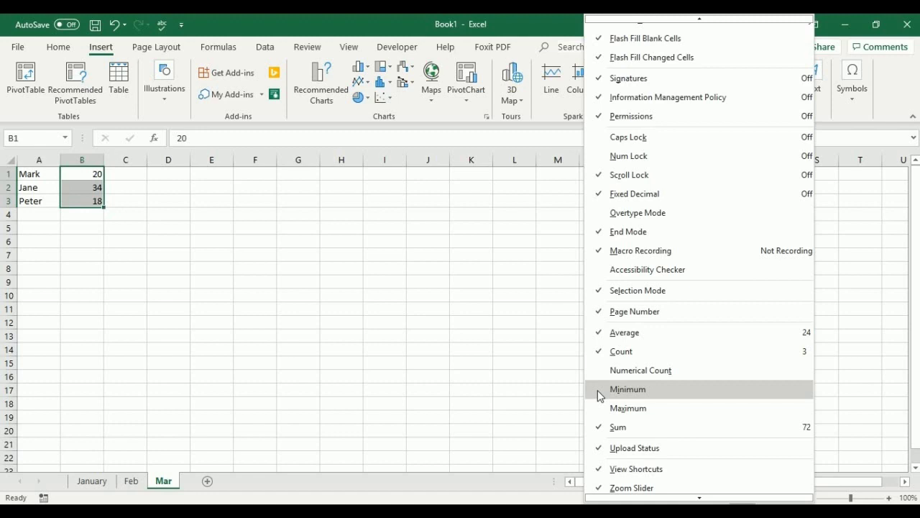
click(546, 492)
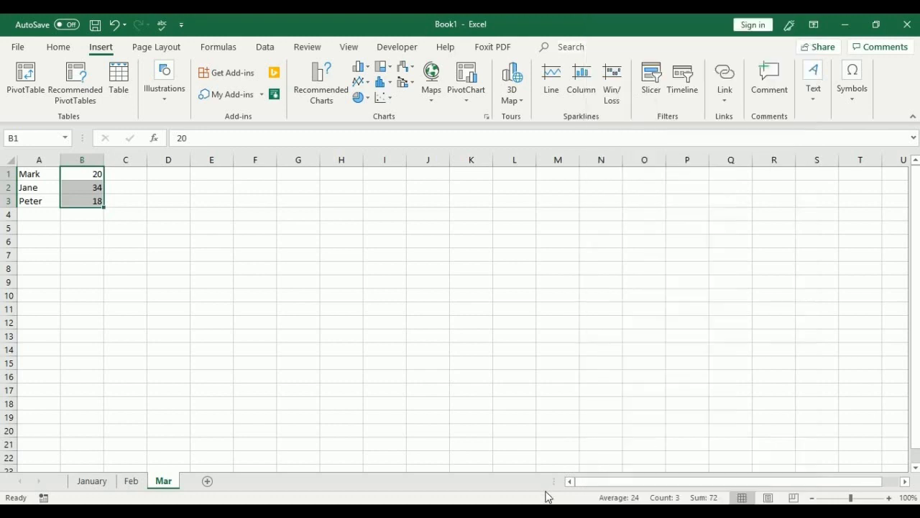
Select various single empty cells around the Mar sheet one after another, ending at I11.
click(170, 198)
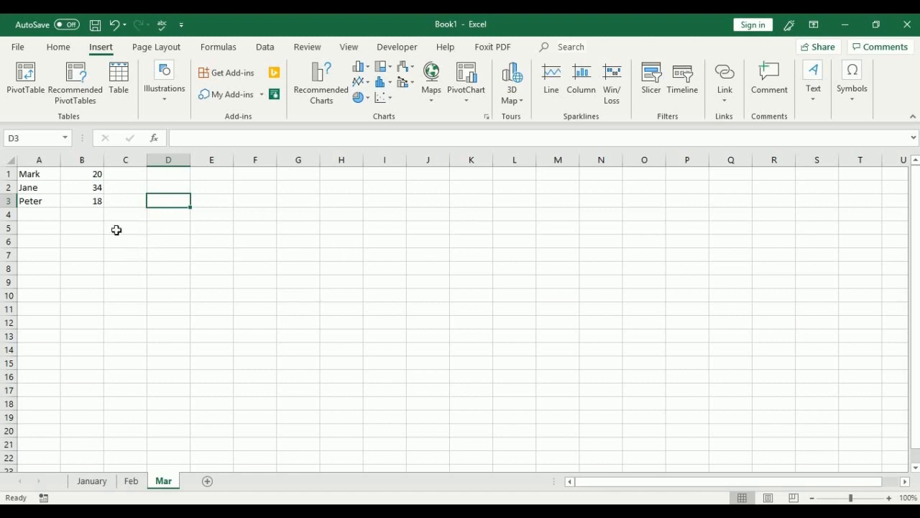
click(204, 192)
click(228, 212)
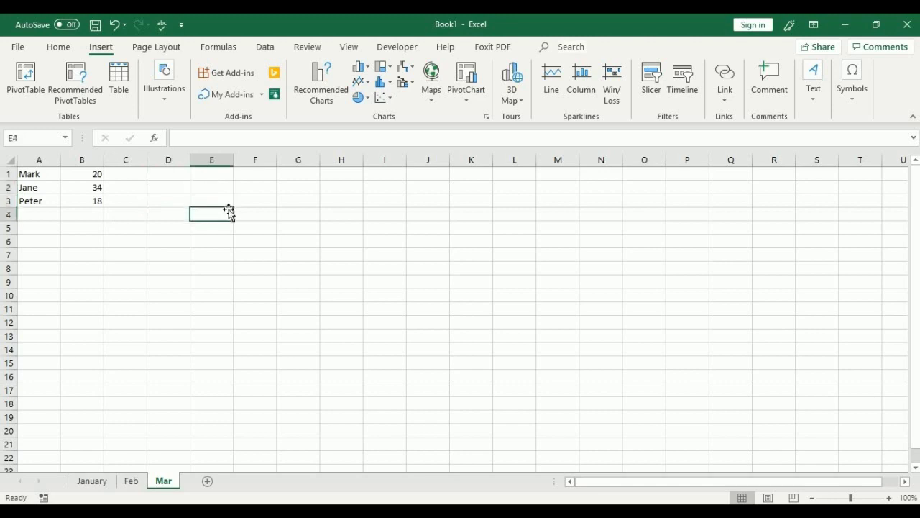
click(389, 227)
click(637, 250)
click(460, 331)
click(216, 320)
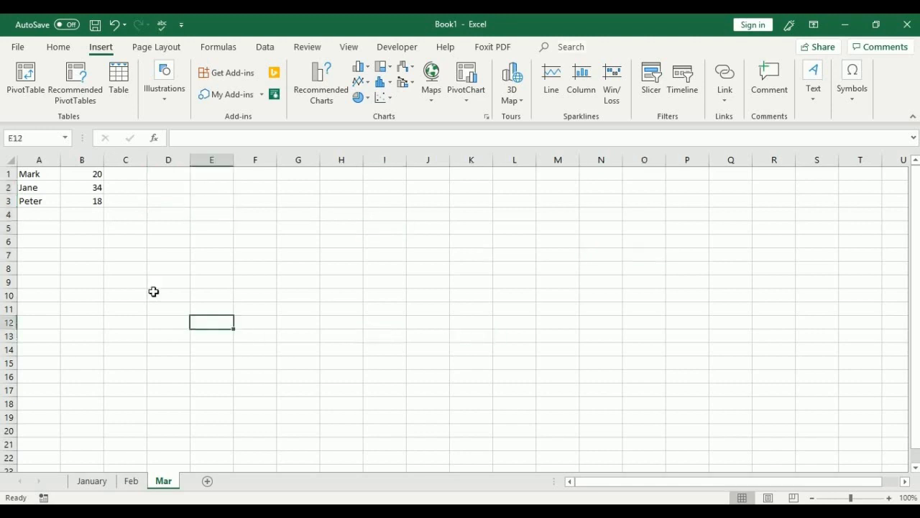
click(86, 230)
click(258, 227)
click(377, 241)
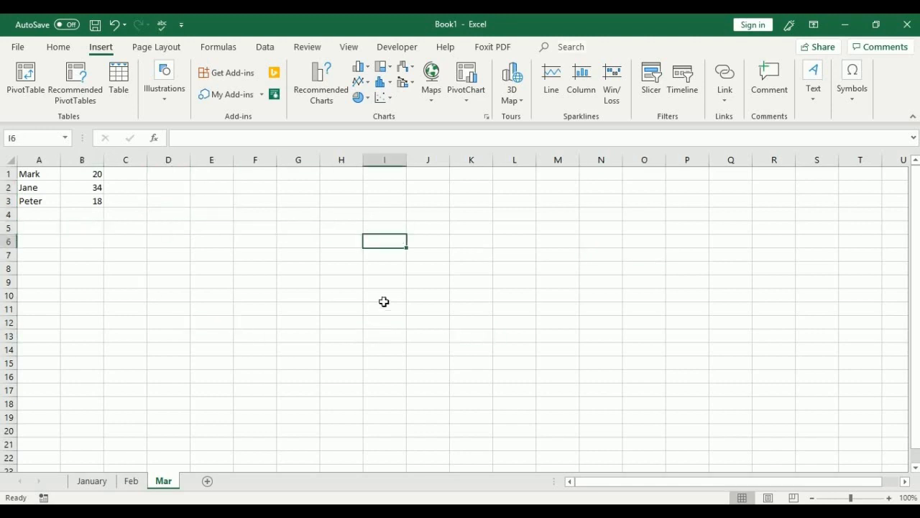
click(384, 307)
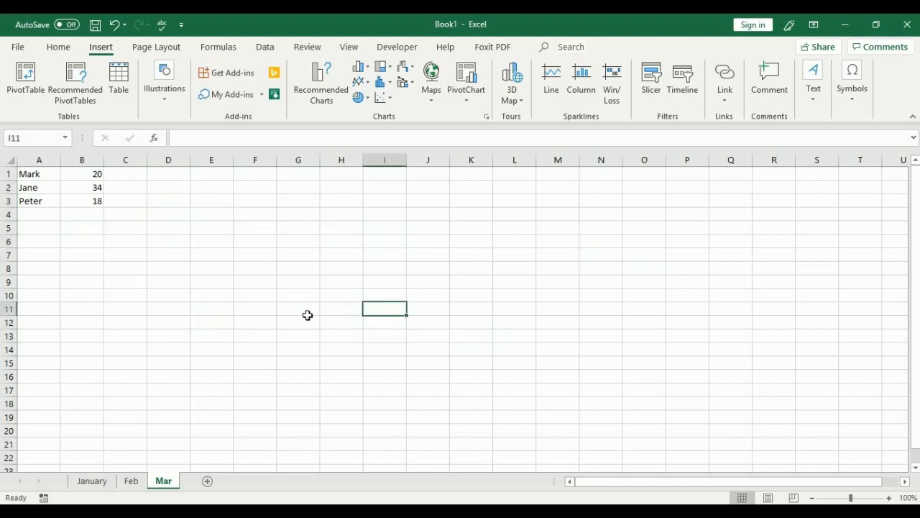
Select B1 and move the active cell one cell at a time down to B8 and across row 8 to I8.
click(98, 173)
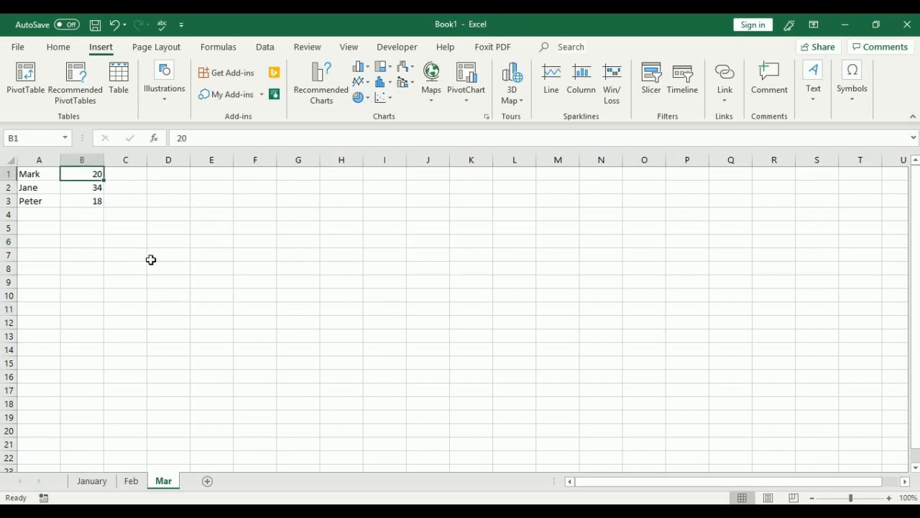
key(Down)
key(Down)
key(Down)
key(Down)
key(Down)
key(Down)
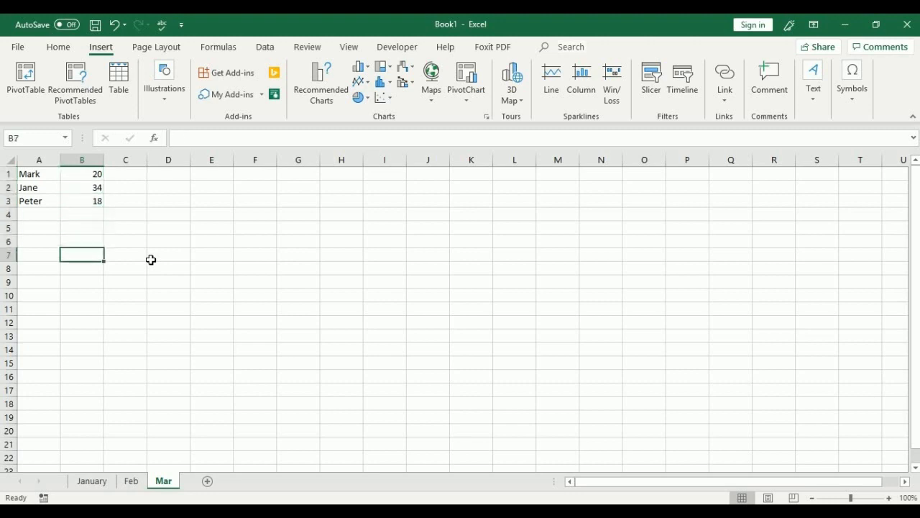
key(Down)
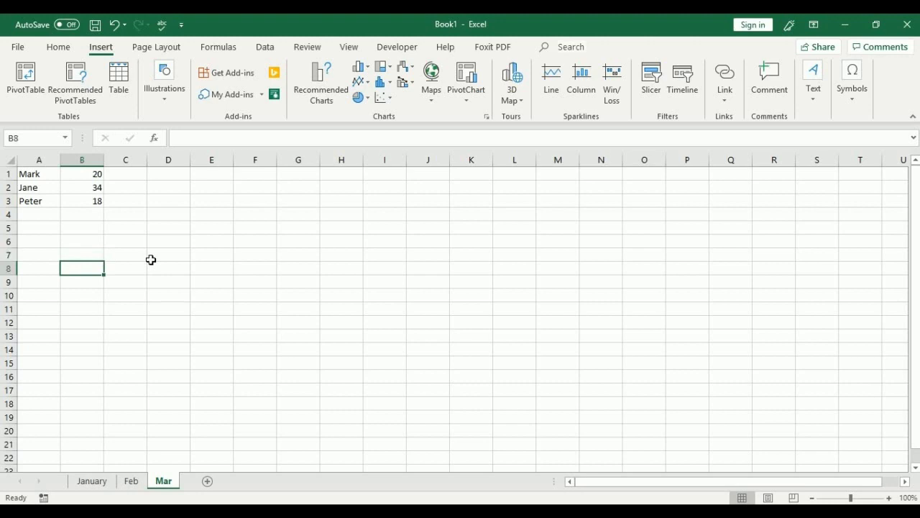
key(Right)
key(Right)
key(Right)
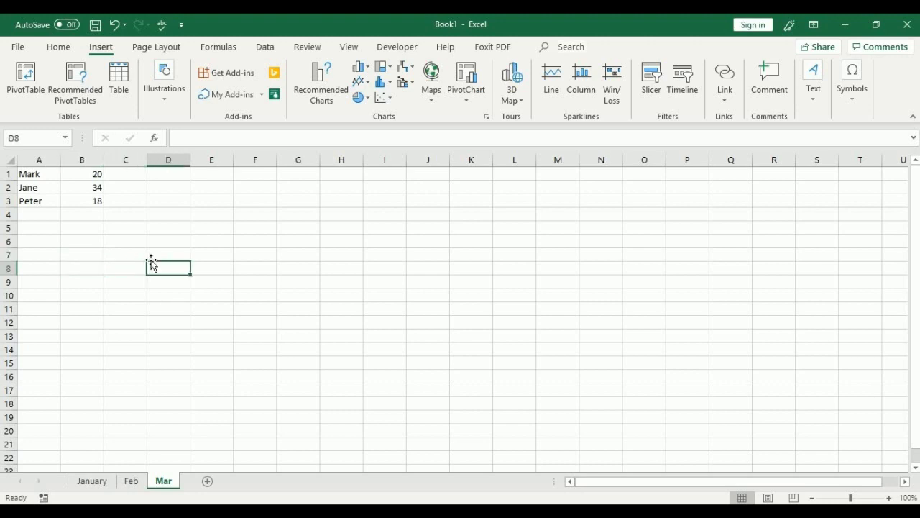
key(Right)
key(Right)
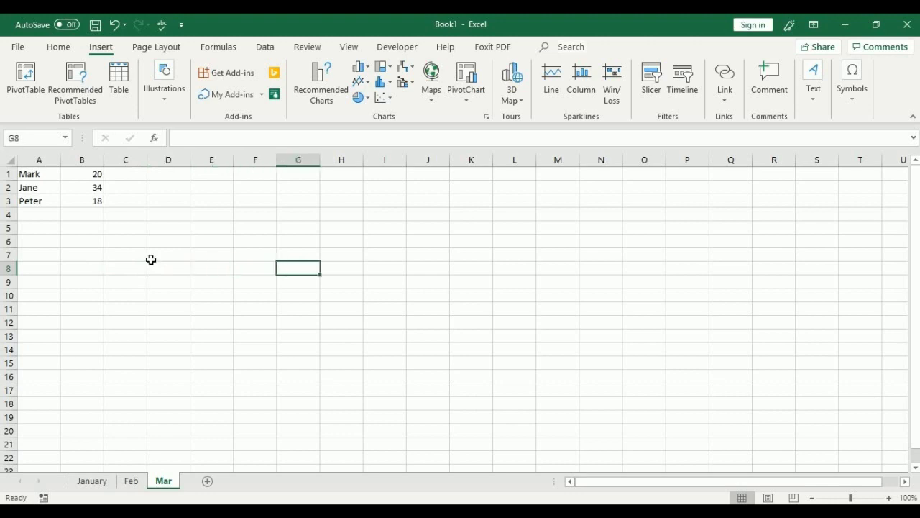
key(Right)
key(Right)
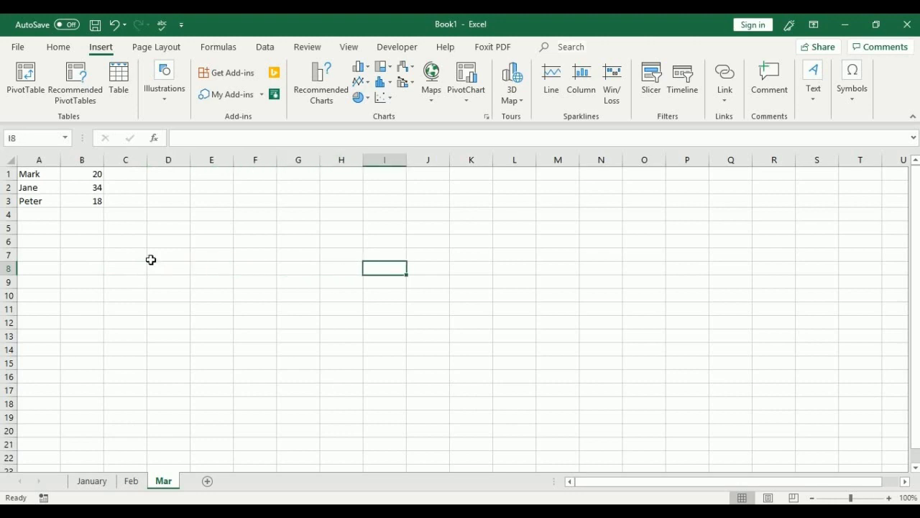
Move the active cell one cell at a time from I8 up to I4 and back along row 4 to D4.
key(Up)
key(Up)
key(Up)
key(Up)
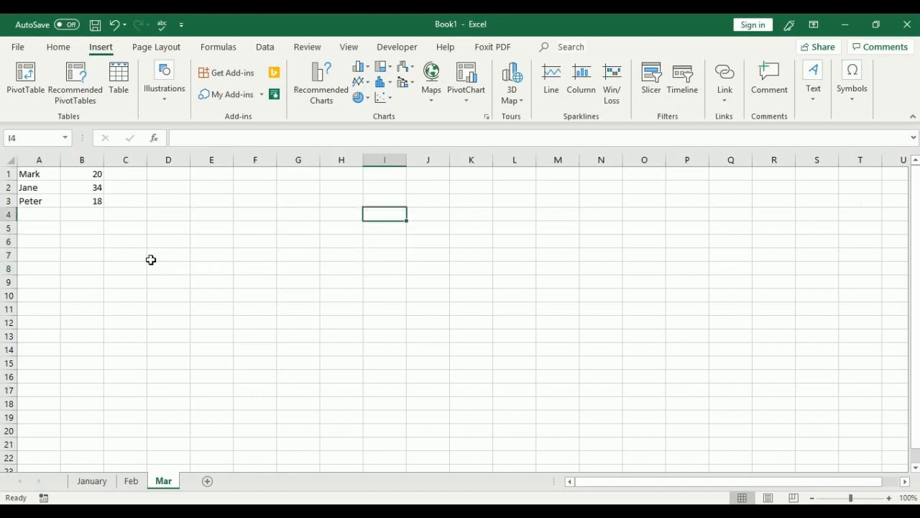
key(Left)
key(Left)
key(Left)
key(Left)
key(Left)
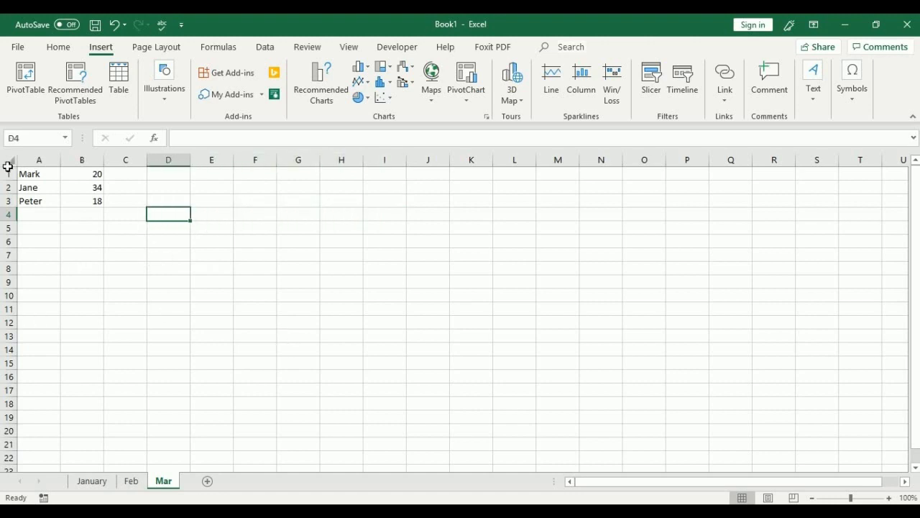
Select single cells J12, A2, B2, B3, A4 and B2 on the Mar sheet one after another.
click(444, 321)
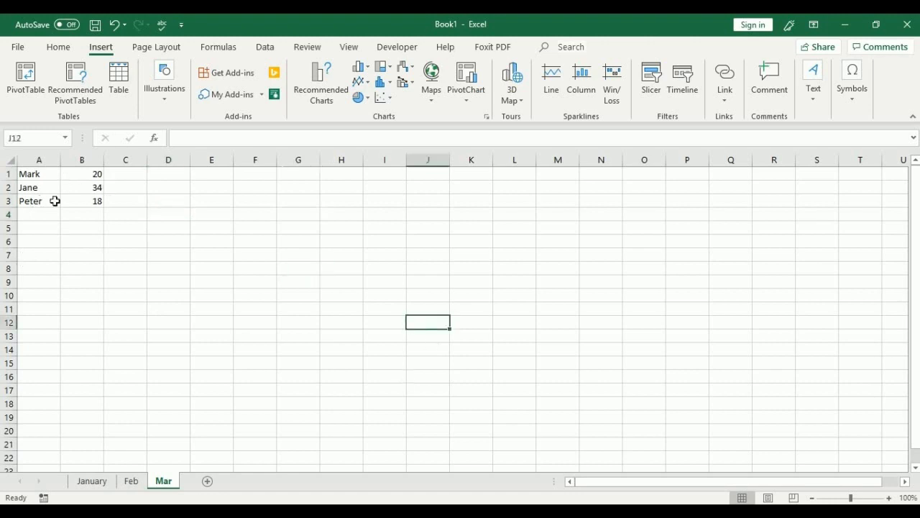
click(40, 185)
click(93, 190)
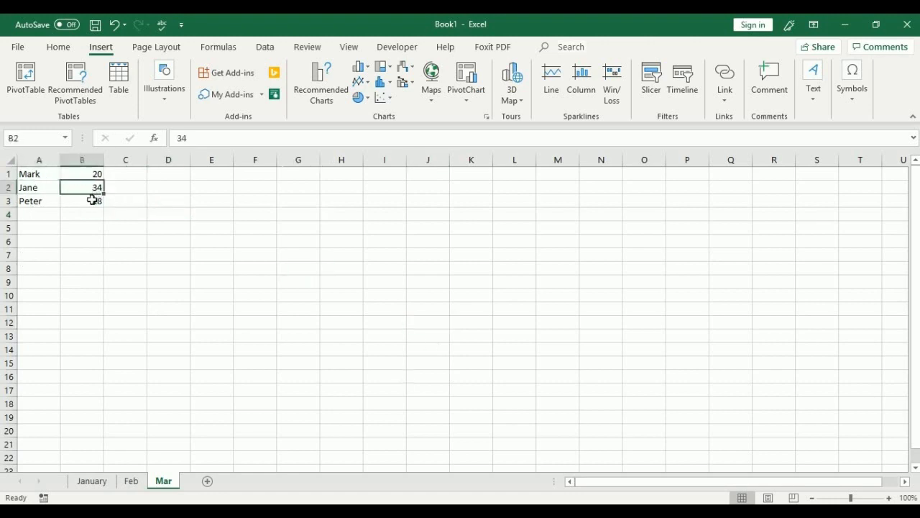
click(92, 200)
click(31, 212)
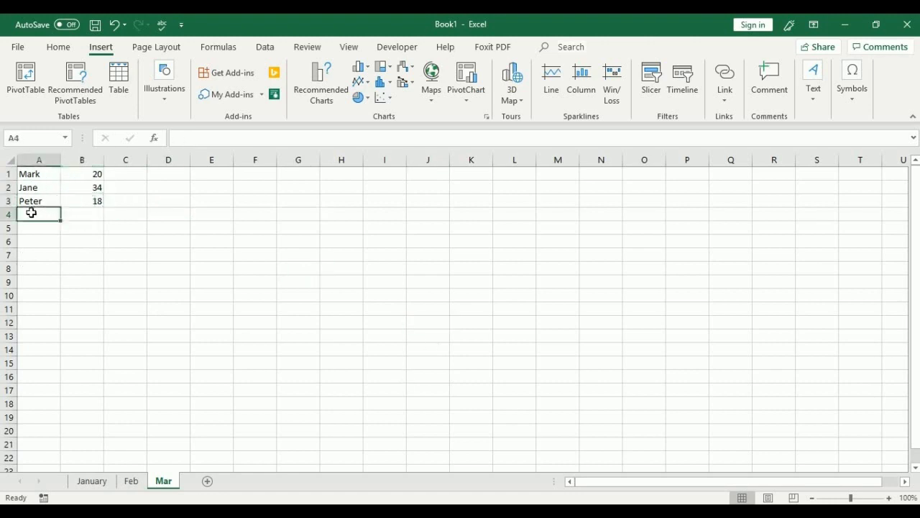
click(74, 185)
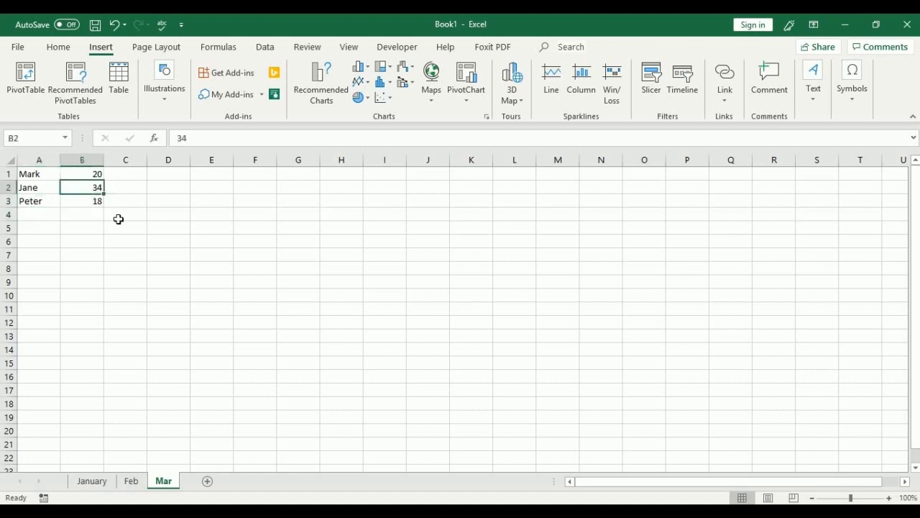
Switch to the January sheet and select cell D4, followed by the adjacent cell E4.
key(ctrl+Page_Up)
key(ctrl+Page_Up)
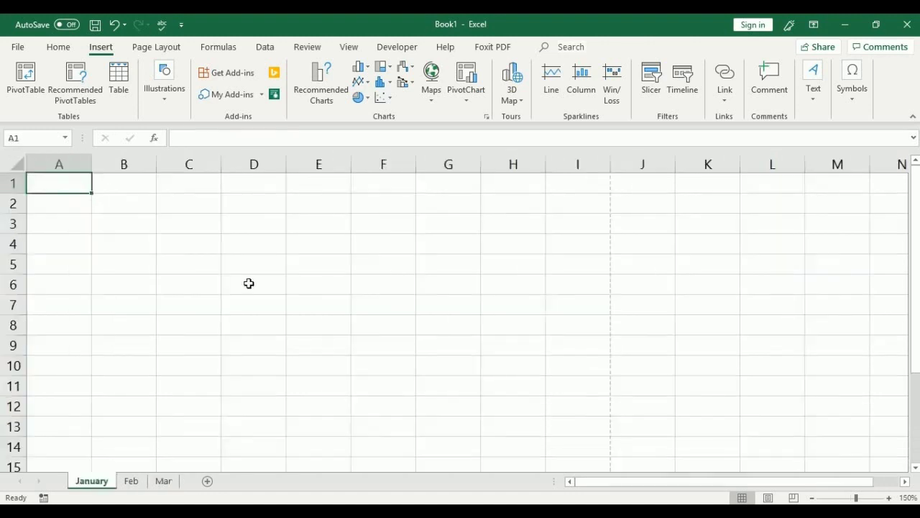
click(253, 244)
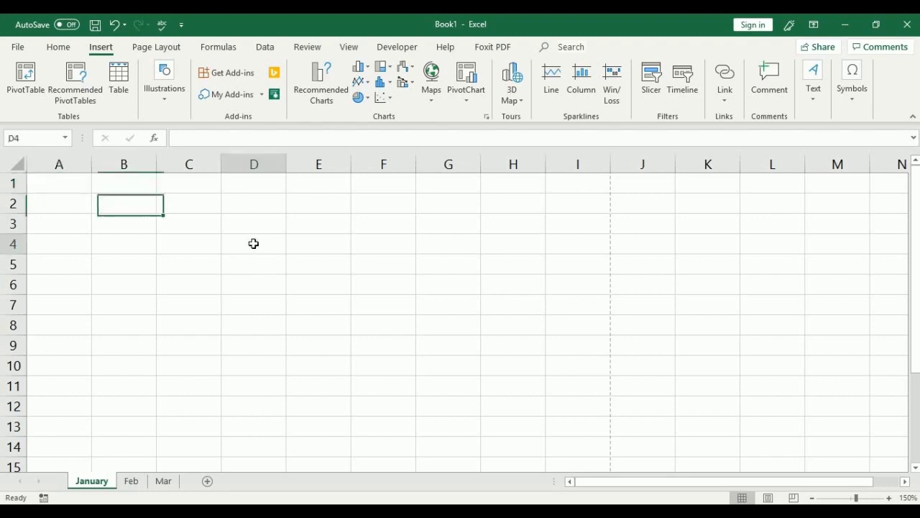
click(304, 246)
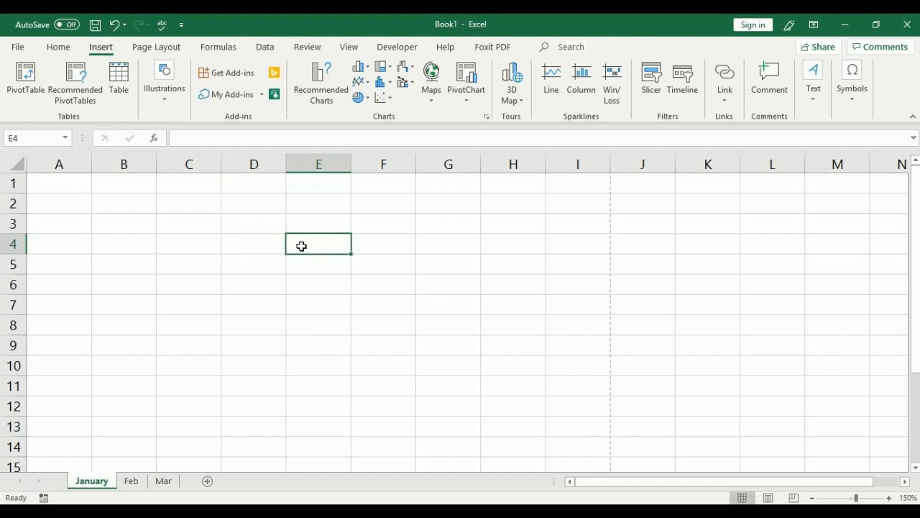
Select A1 on the January sheet and move the active cell one column at a time along row 1 to H1.
click(60, 181)
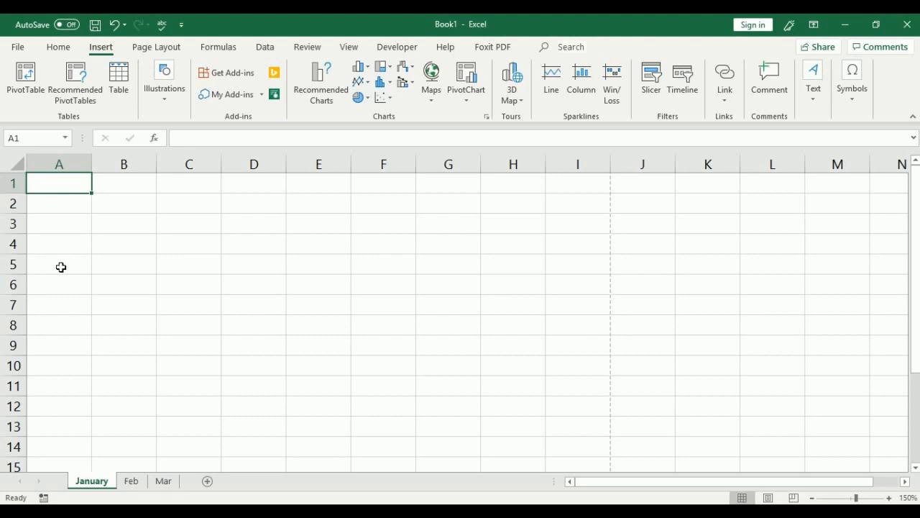
key(Right)
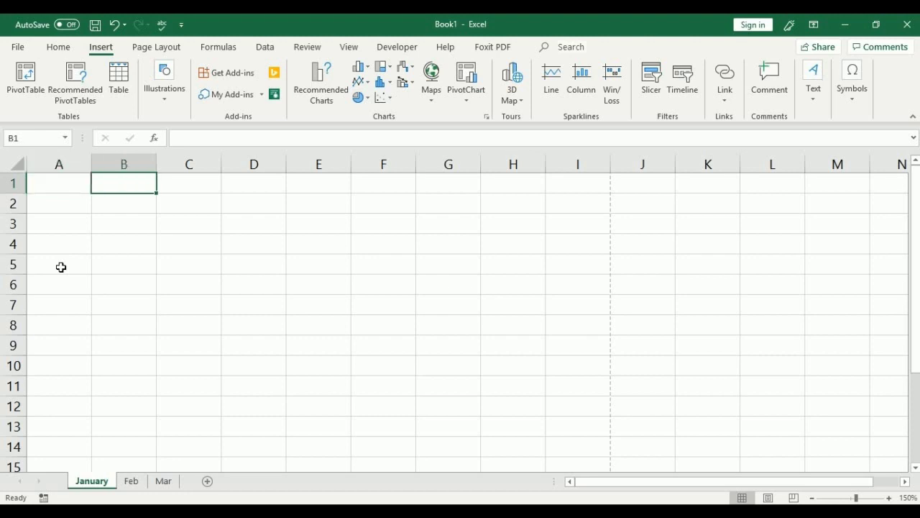
key(Right)
key(Right)
key(Right)
key(Right)
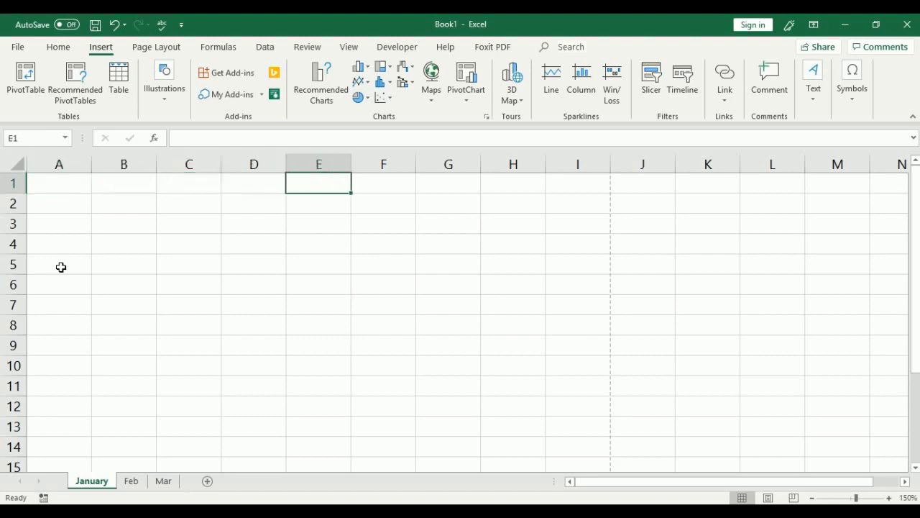
key(Right)
key(Right)
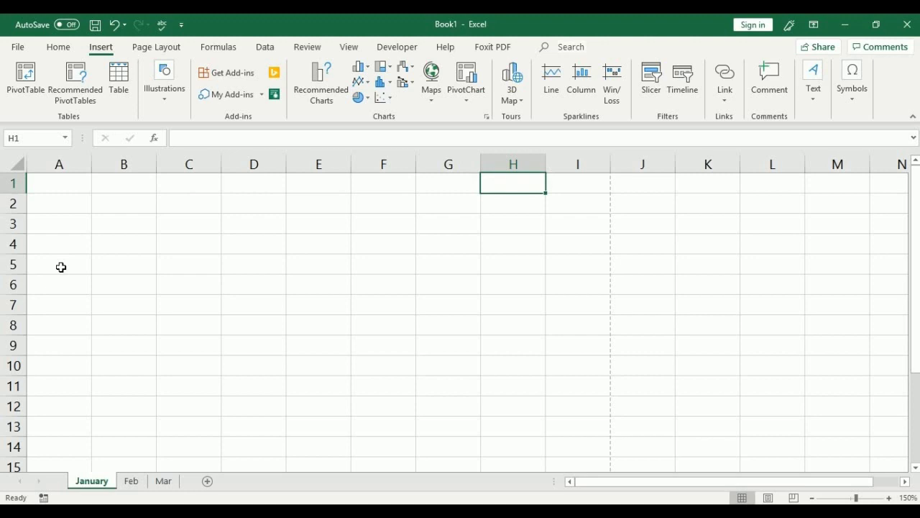
Move the active cell one column at a time from H1 back along row 1 to A1.
key(Left)
key(Left)
key(Left)
key(Left)
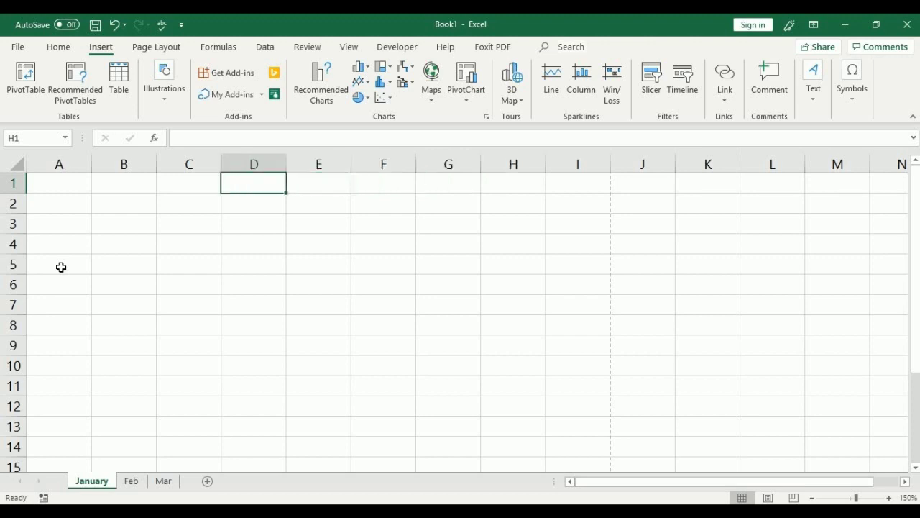
key(Left)
key(Left)
key(Left)
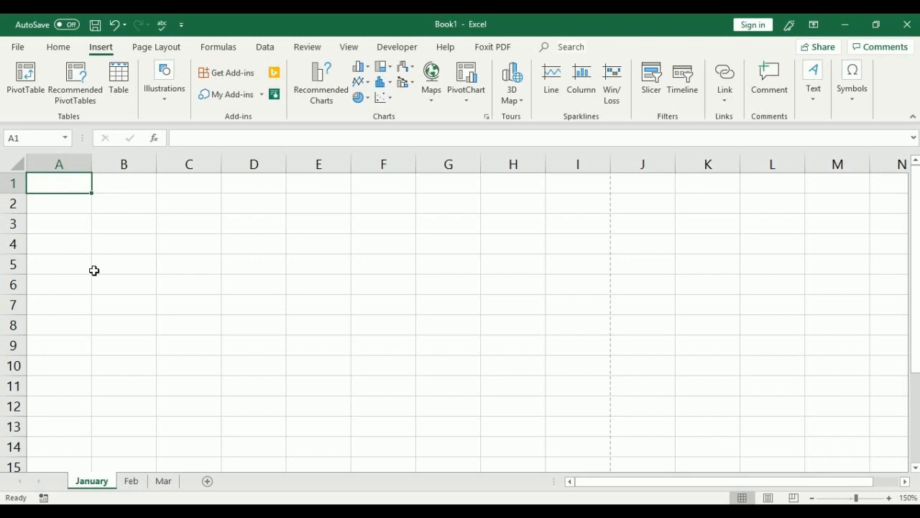
Use Go To with the reference X20 to make that cell active.
key(ctrl+g)
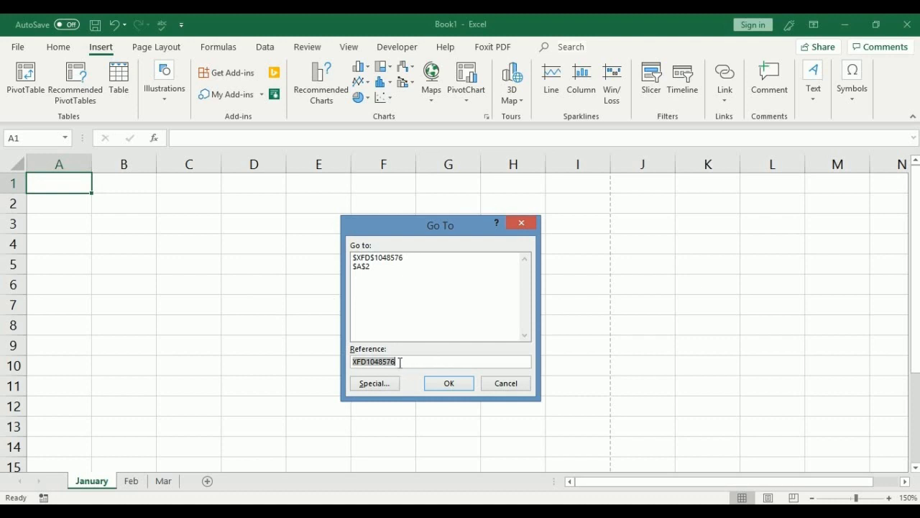
key(BackSpace)
text(x20)
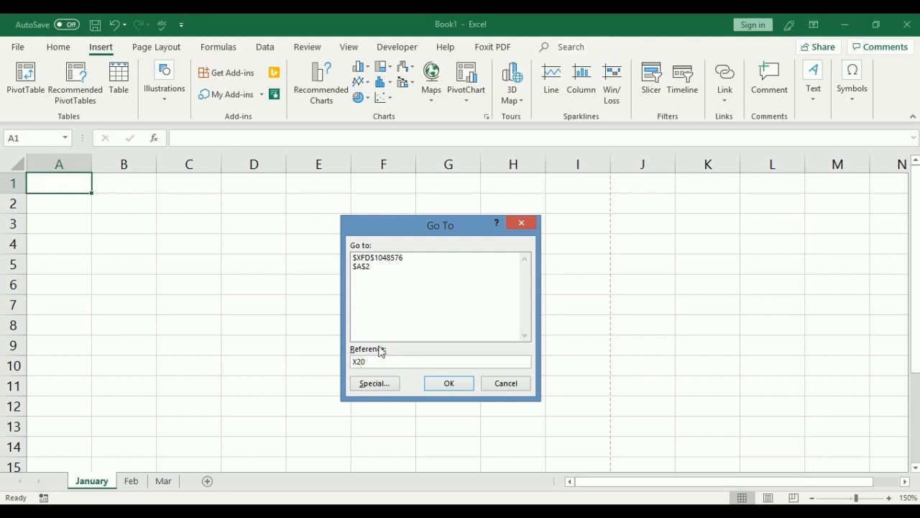
click(447, 385)
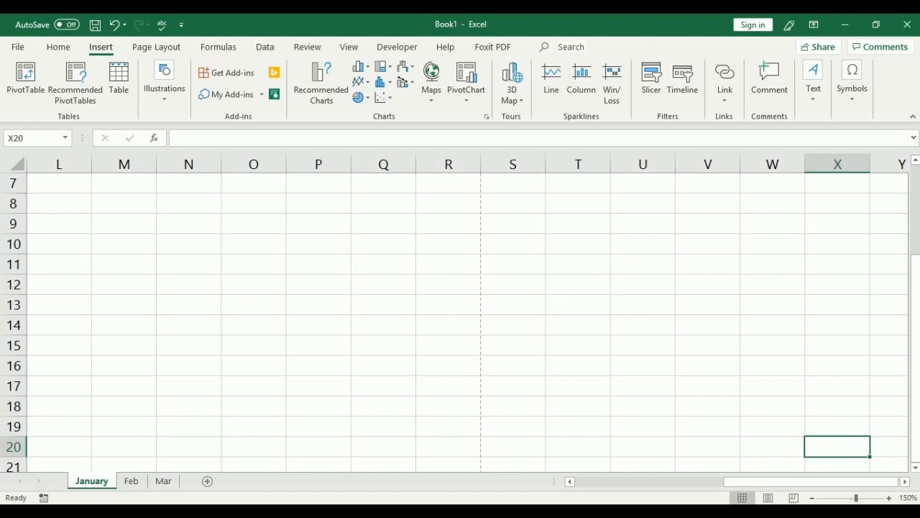
Return from X20 directly to the first cell by entering the cell reference A1.
click(38, 138)
text(A1)
key(Return)
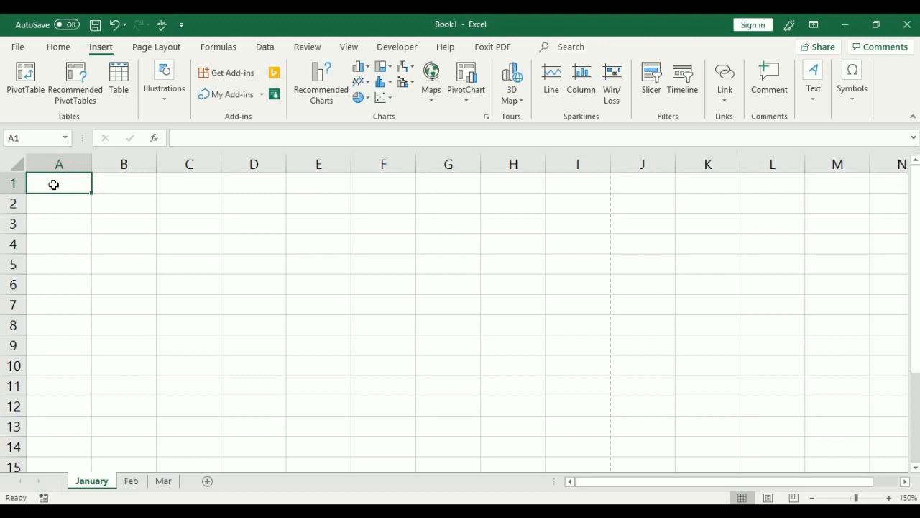
Jump from A1 to the sheet's last column at XFD1, and down to the last row at XFD1048576.
key(ctrl+Right)
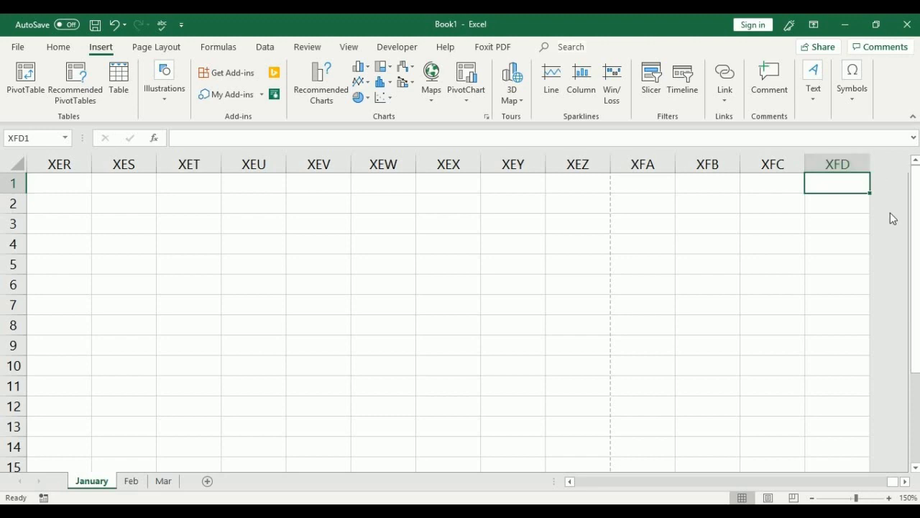
key(ctrl+Down)
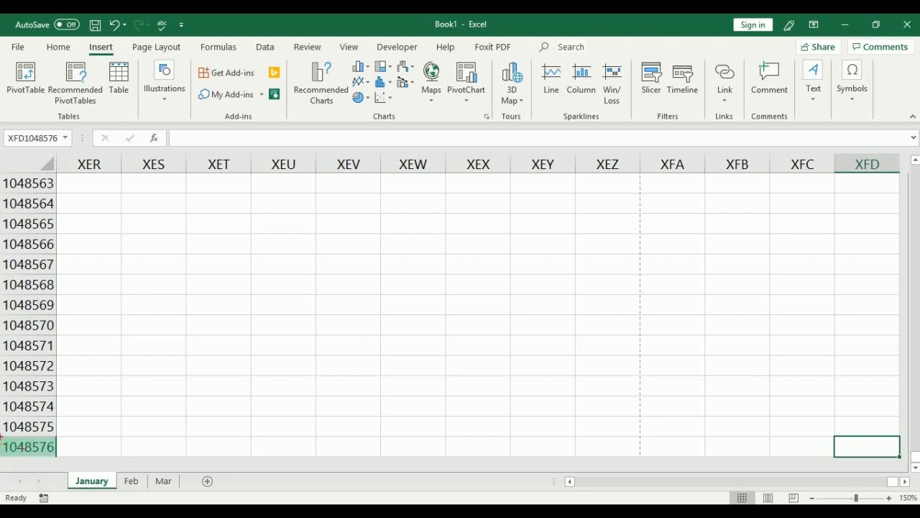
mouse_move(1, 435)
mouse_down()
mouse_move(55, 438)
mouse_move(68, 453)
mouse_move(30, 465)
mouse_move(6, 460)
mouse_up()
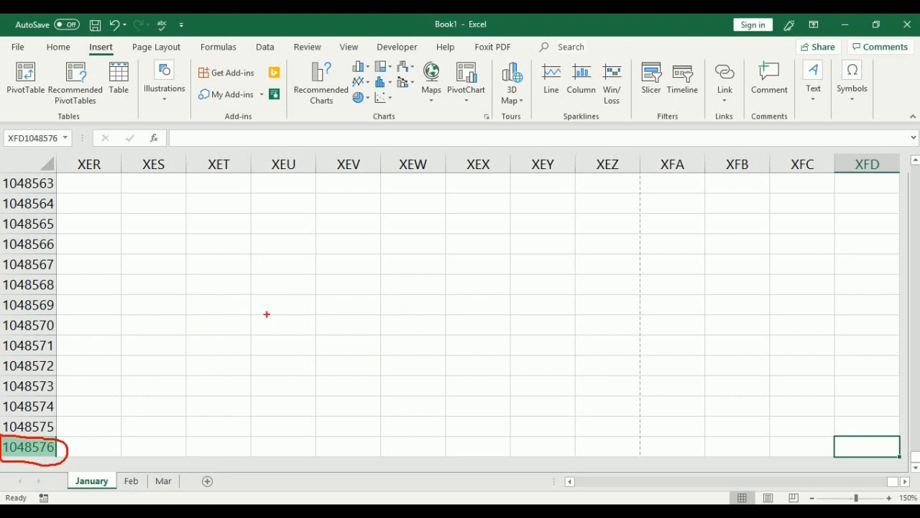
key(Escape)
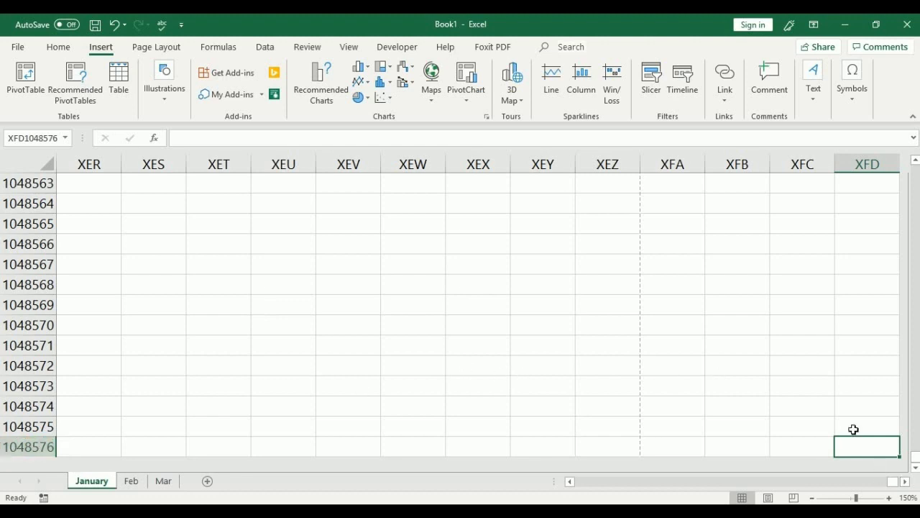
Move the active cell up column XFD row by row from the sheet's last row to XFD1048539.
key(Up)
key(Up)
key(Up)
key(Up)
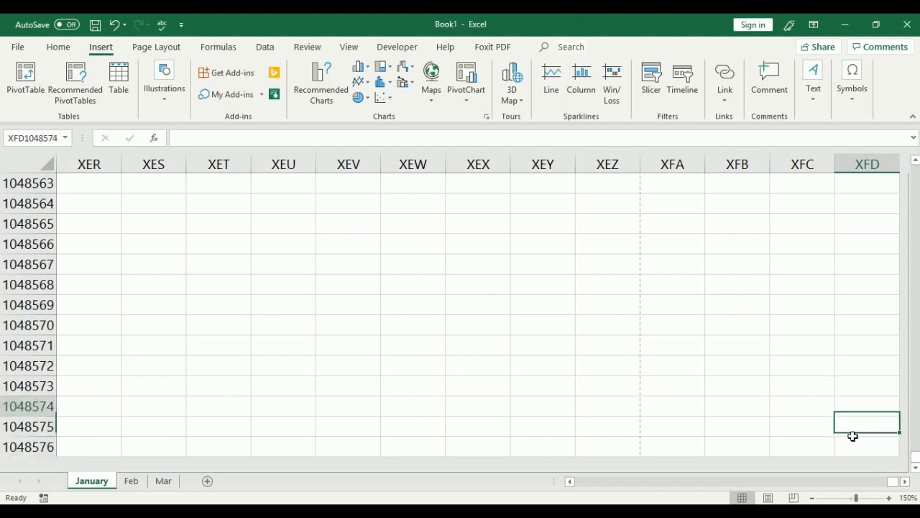
key(Up)
key(Up)
key(Up)
key(Up)
key(Up)
key(Up)
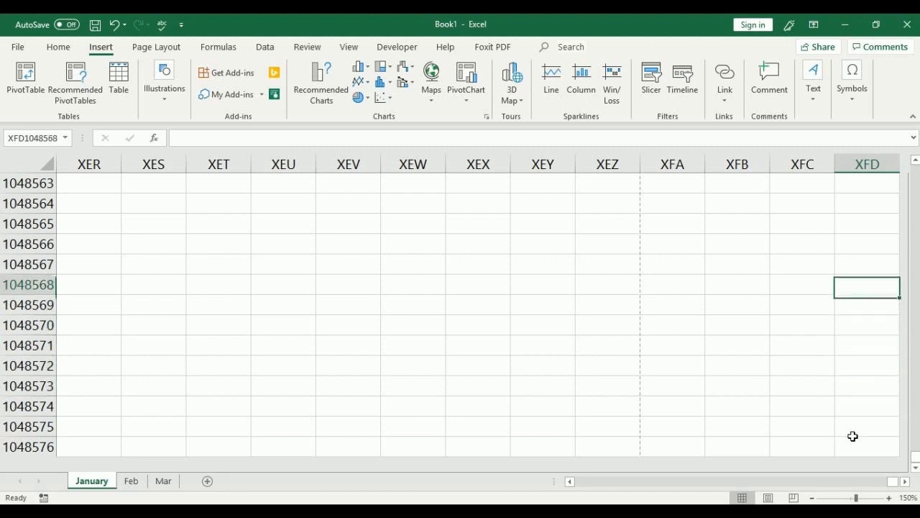
key(Up)
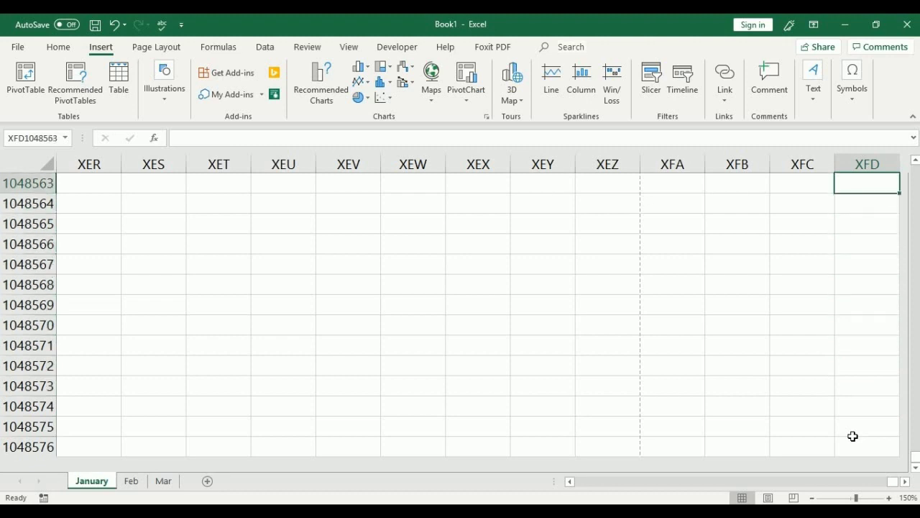
key(Up)
key(Up)
key(Up)
key(Up)
key(Up)
key(Up)
key(Up)
key(Up)
key(Up)
key(Up)
key(Up)
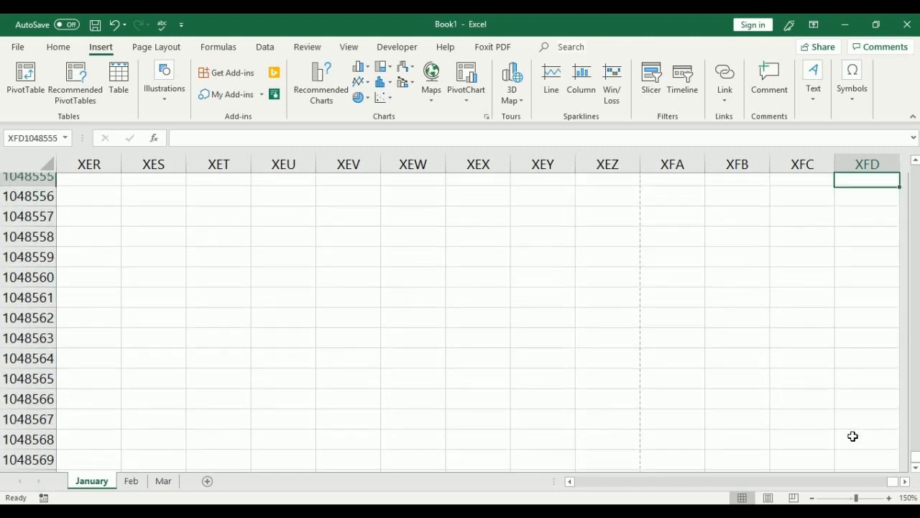
key(Up)
key(Up)
key(Up)
key(Up)
key(Up)
key(Up)
key(Up)
key(Up)
key(Up)
key(Up)
key(Up)
key(Up)
key(Up)
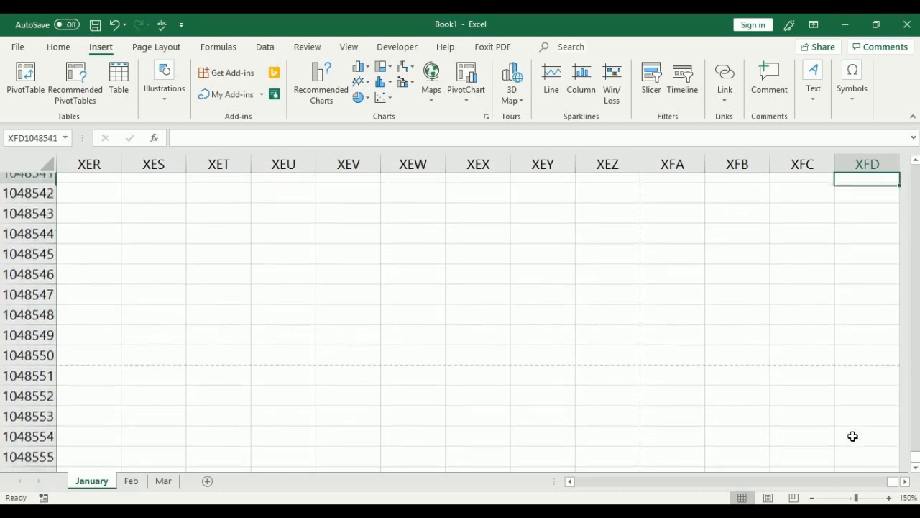
Jump from the far end of column XFD straight back to the start by entering the reference A1.
click(25, 139)
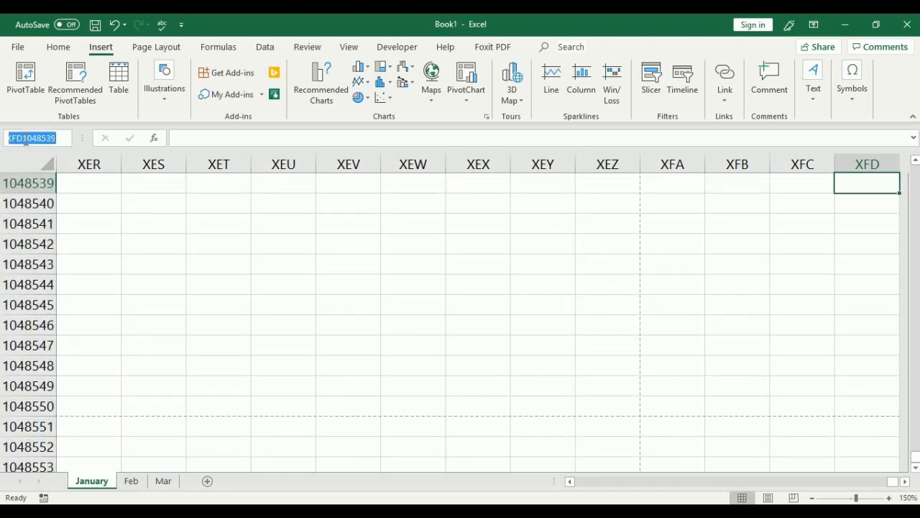
text(A1)
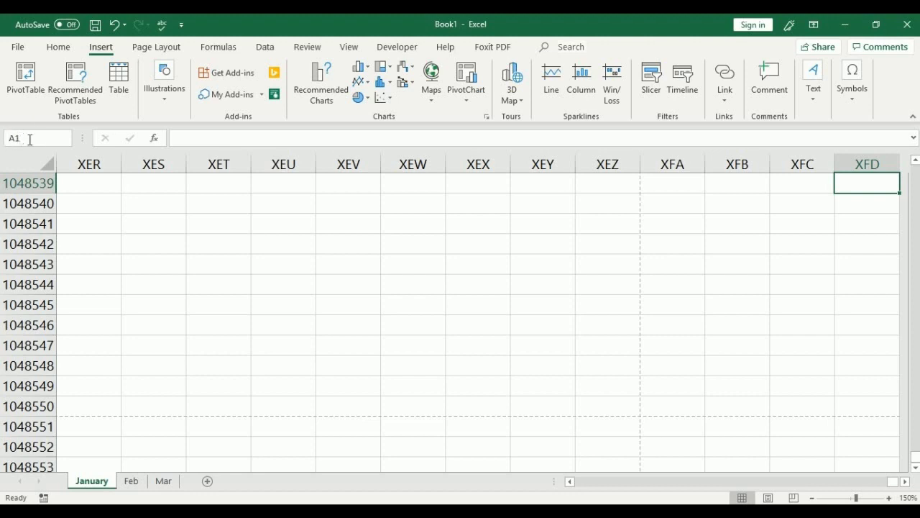
key(Return)
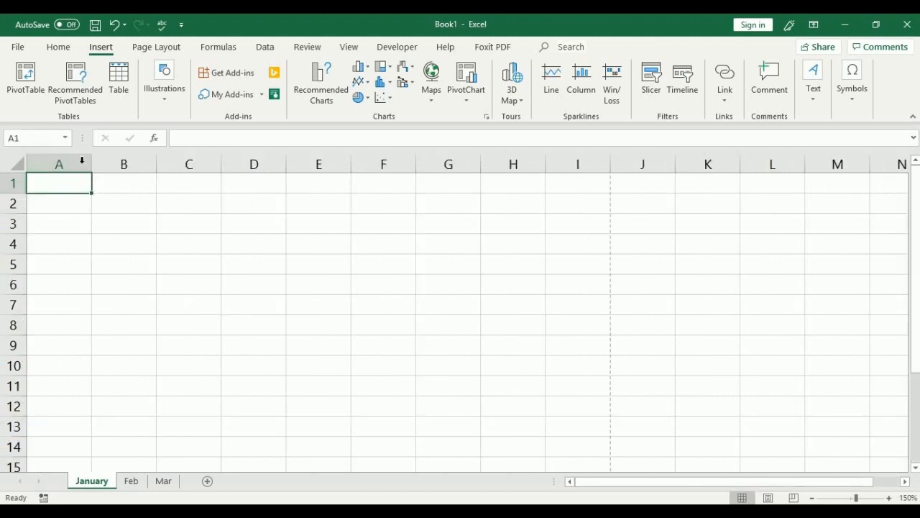